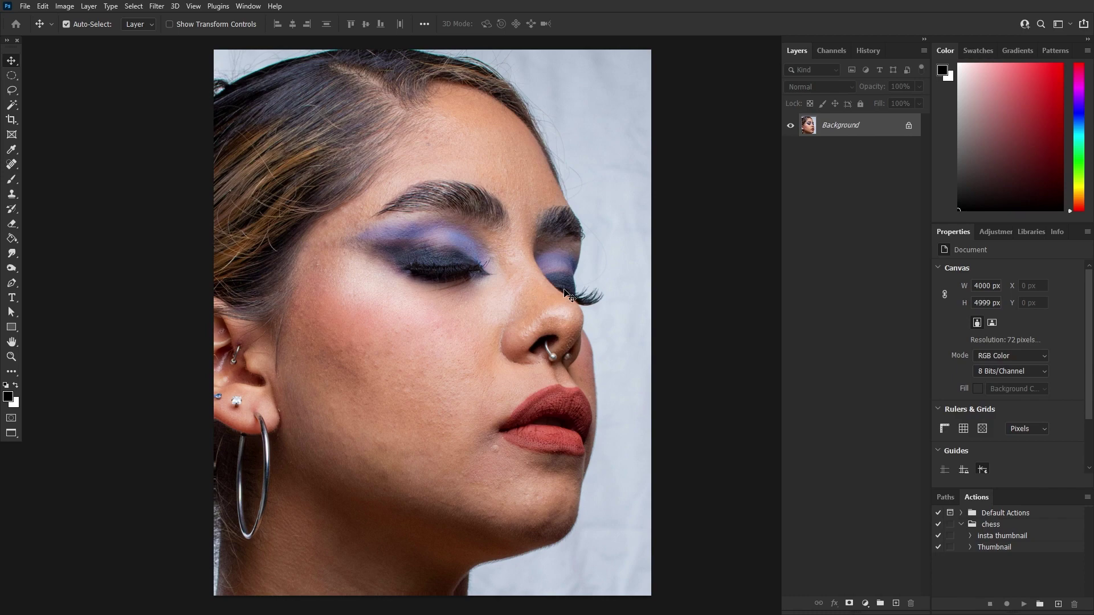
- Select both eyelids with the Elliptical Marquee, adding a smaller ellipse over the far eye to the one around the near eye
scroll(582, 235, up, 5)
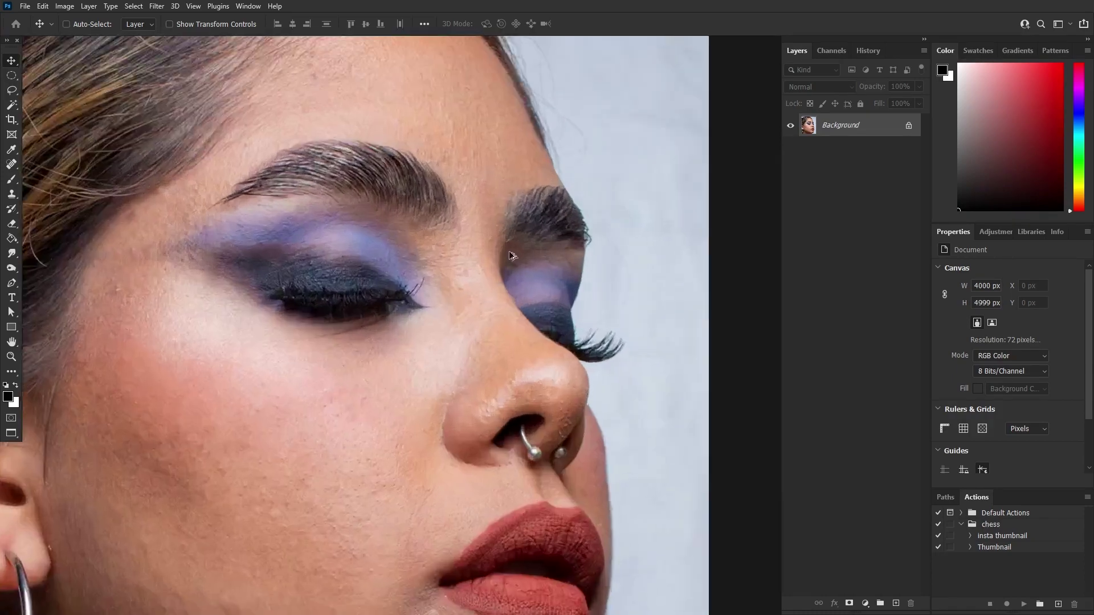
drag(427, 360, 420, 332)
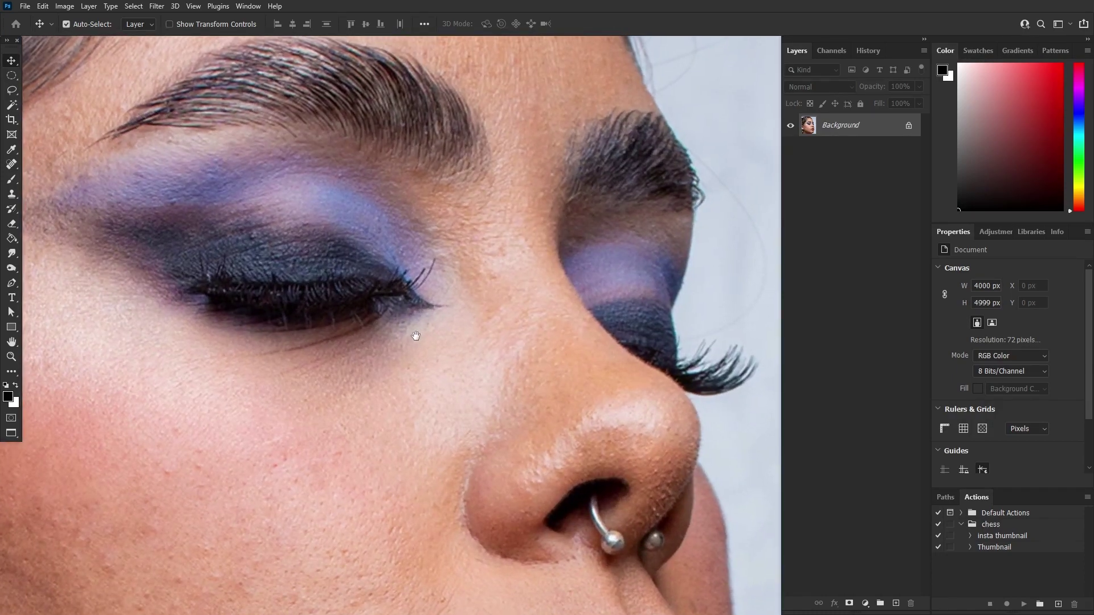
click(11, 76)
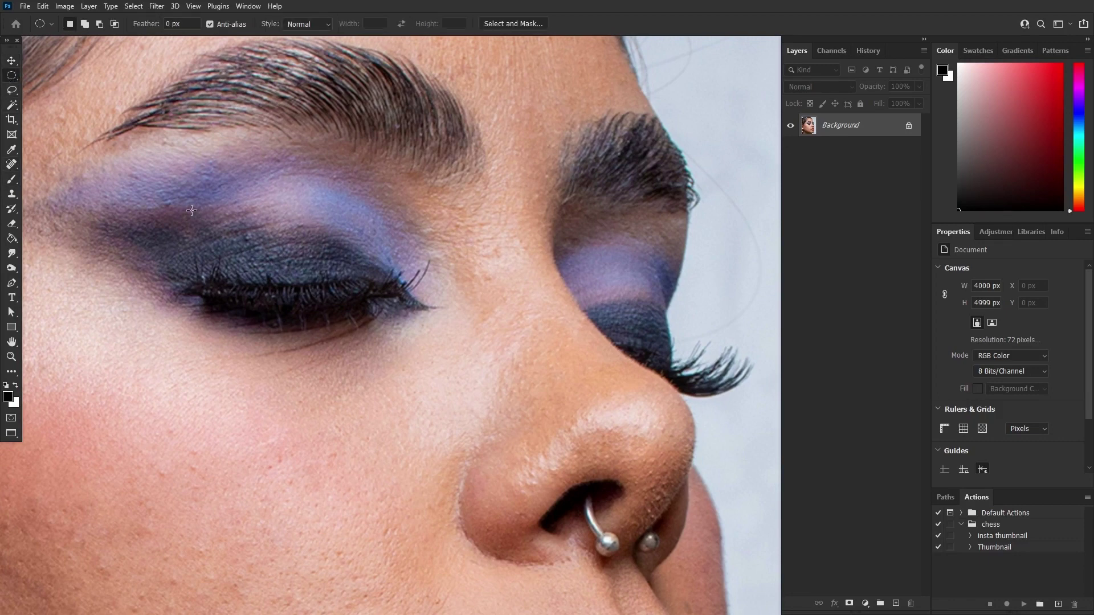
drag(142, 180, 415, 329)
click(84, 24)
drag(593, 306, 674, 399)
- Subtract the part of the far-eye selection that overlaps the nose with the freehand Lasso tool
click(10, 90)
right_click(7, 89)
click(47, 90)
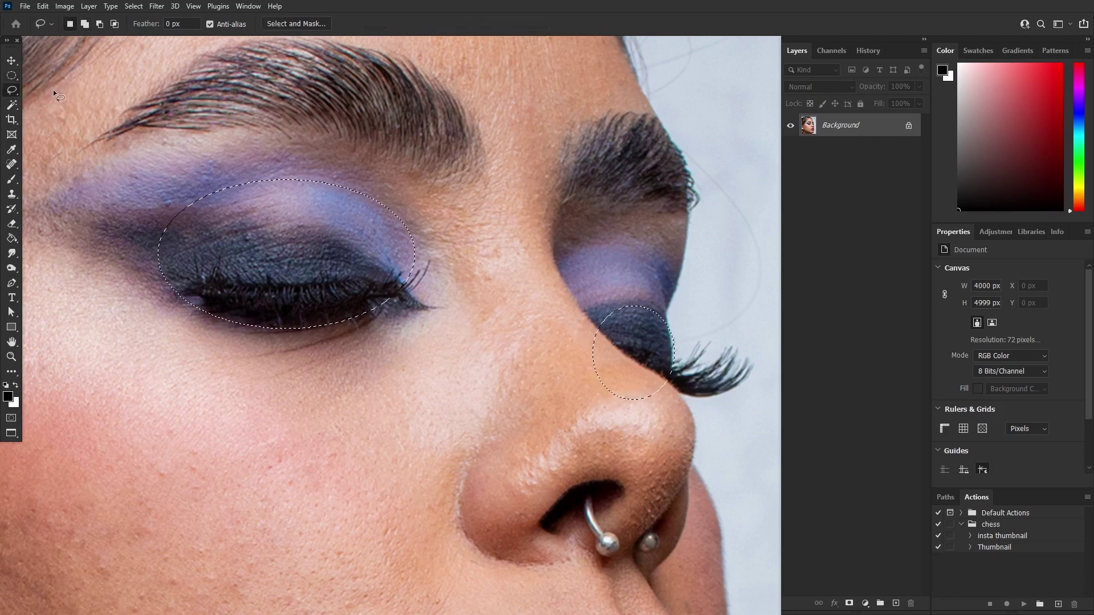
click(101, 24)
mouse_move(595, 326)
mouse_down()
mouse_move(636, 369)
mouse_move(594, 443)
mouse_up()
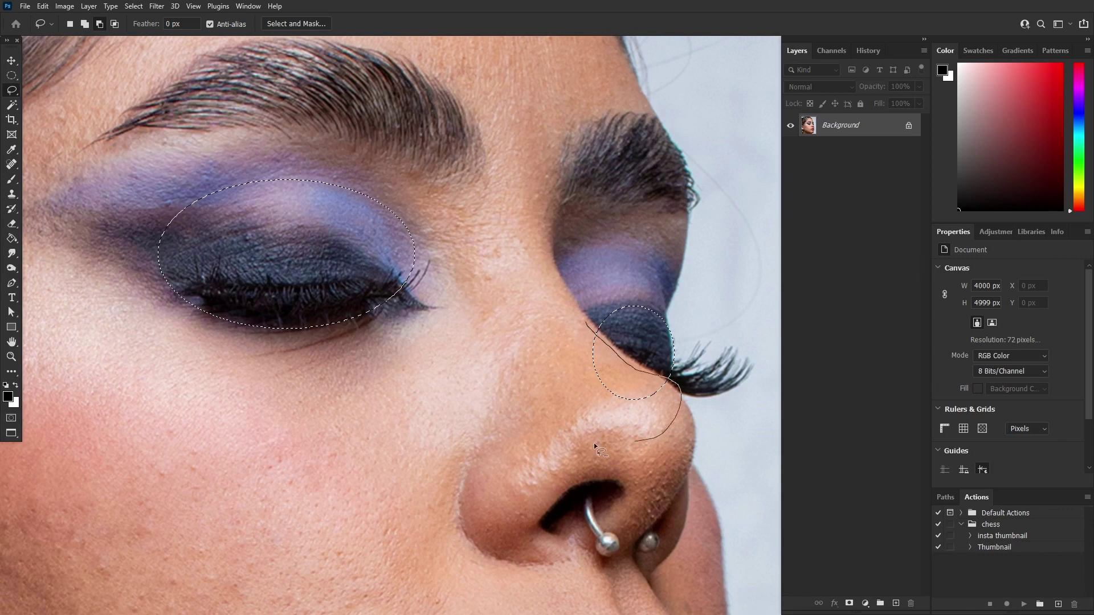
key(v)
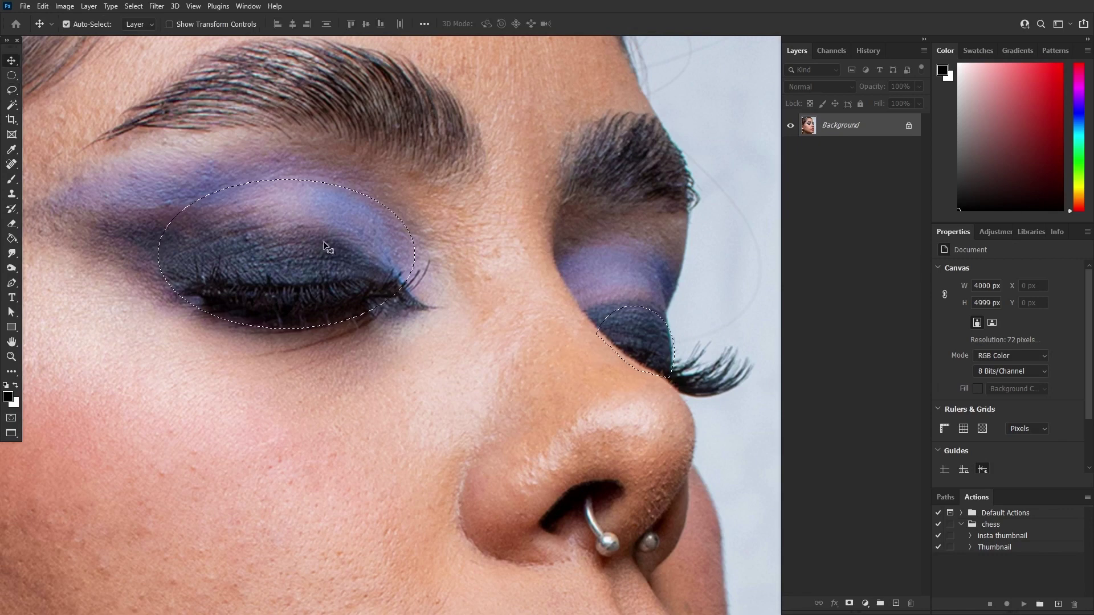
- Copy the selected eye areas to a new layer and check the cut-outs with the Background temporarily hidden
key(ctrl)
key(ctrl+j)
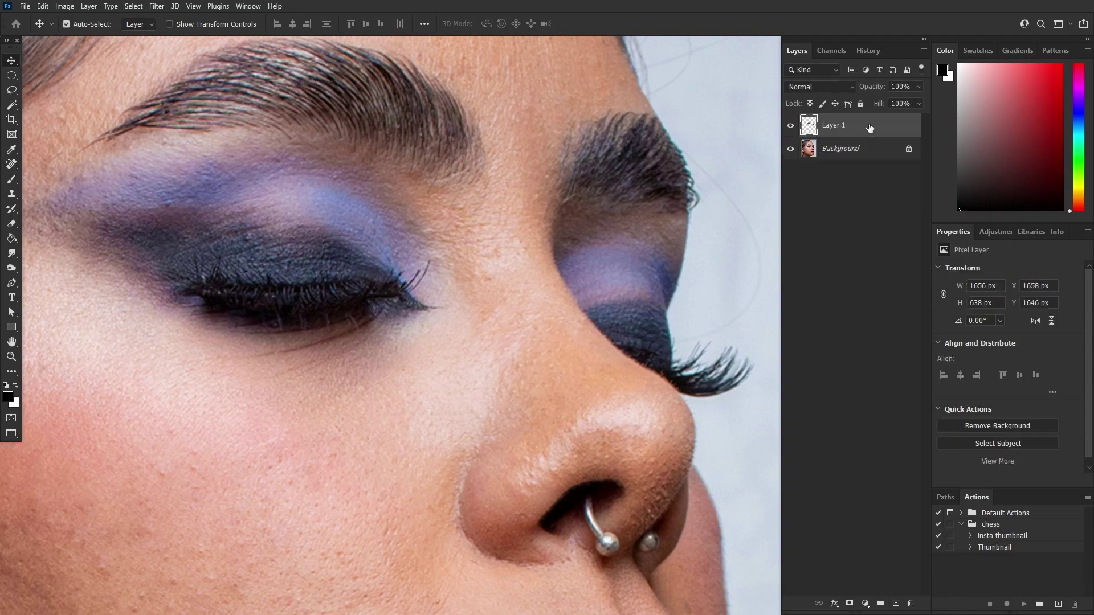
click(791, 149)
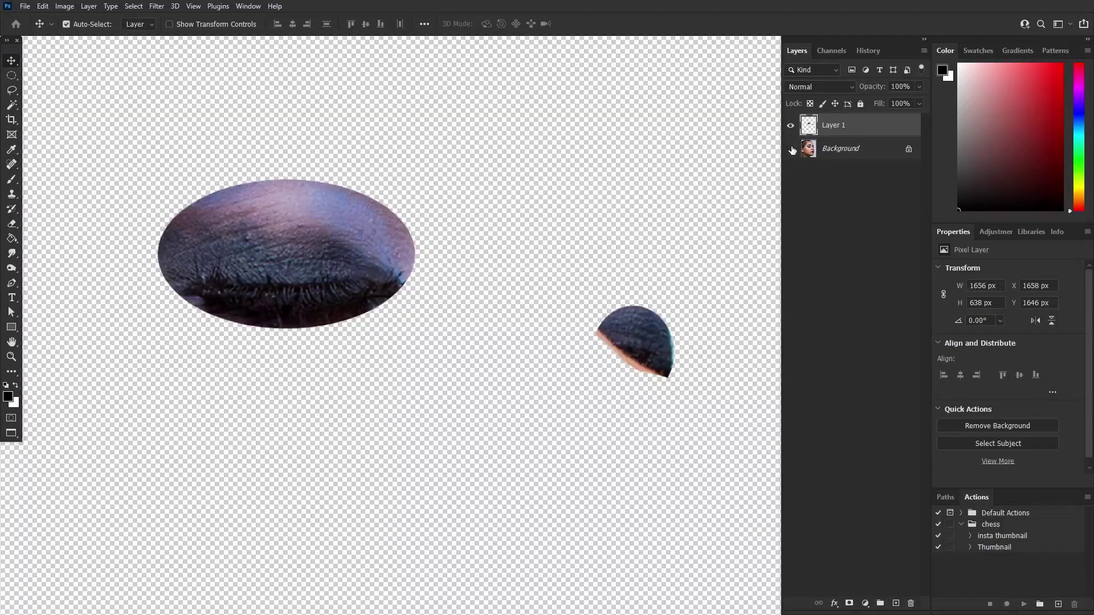
click(791, 148)
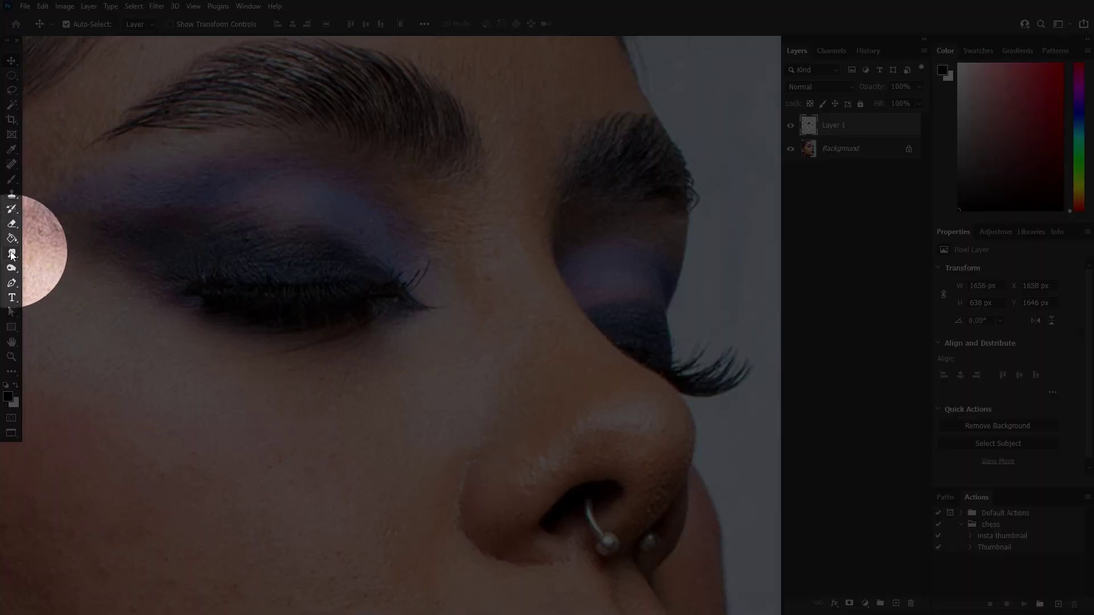
- Choose the Smudge tool with a soft round brush flattened into a wide ellipse at a 3° angle
click(11, 253)
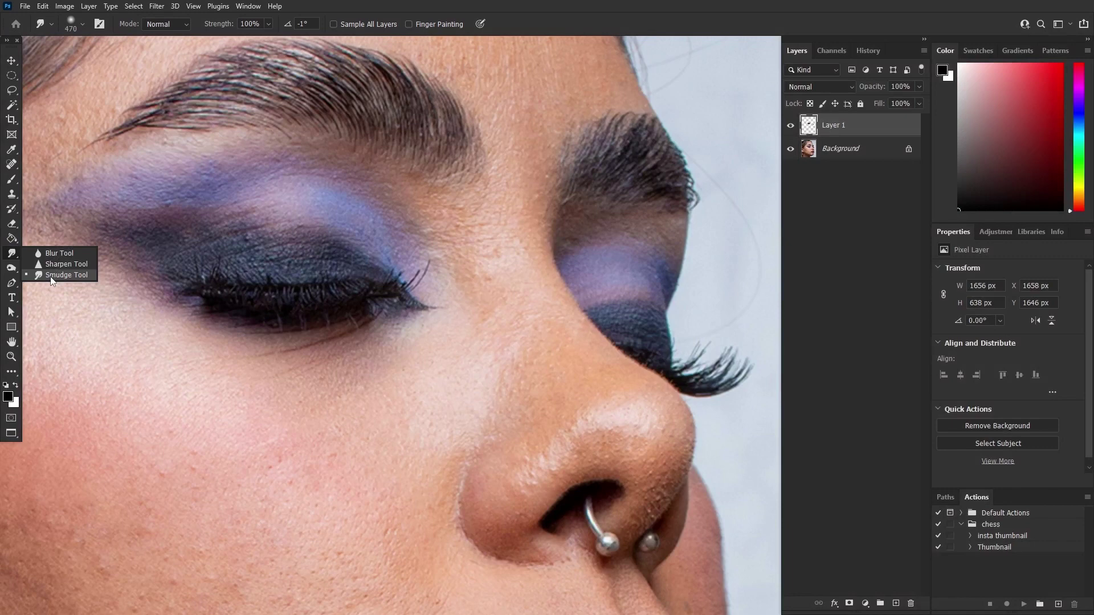
click(51, 276)
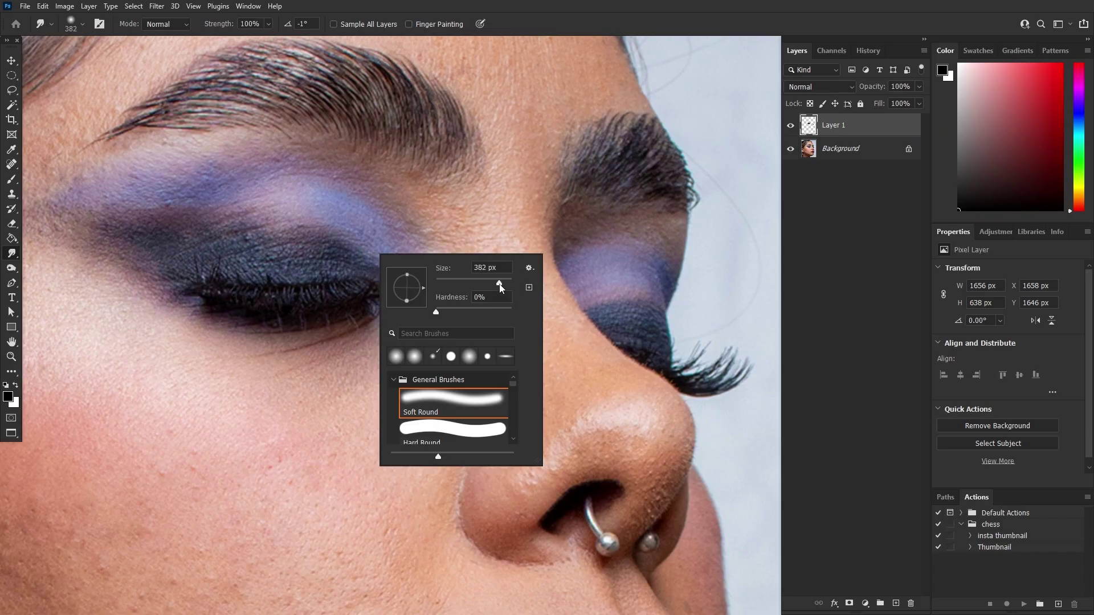
drag(490, 284, 499, 283)
drag(437, 313, 391, 314)
mouse_move(407, 275)
mouse_down()
mouse_move(406, 286)
mouse_move(406, 272)
mouse_move(406, 285)
mouse_move(425, 276)
mouse_move(423, 287)
mouse_up()
drag(499, 283, 506, 284)
click(345, 268)
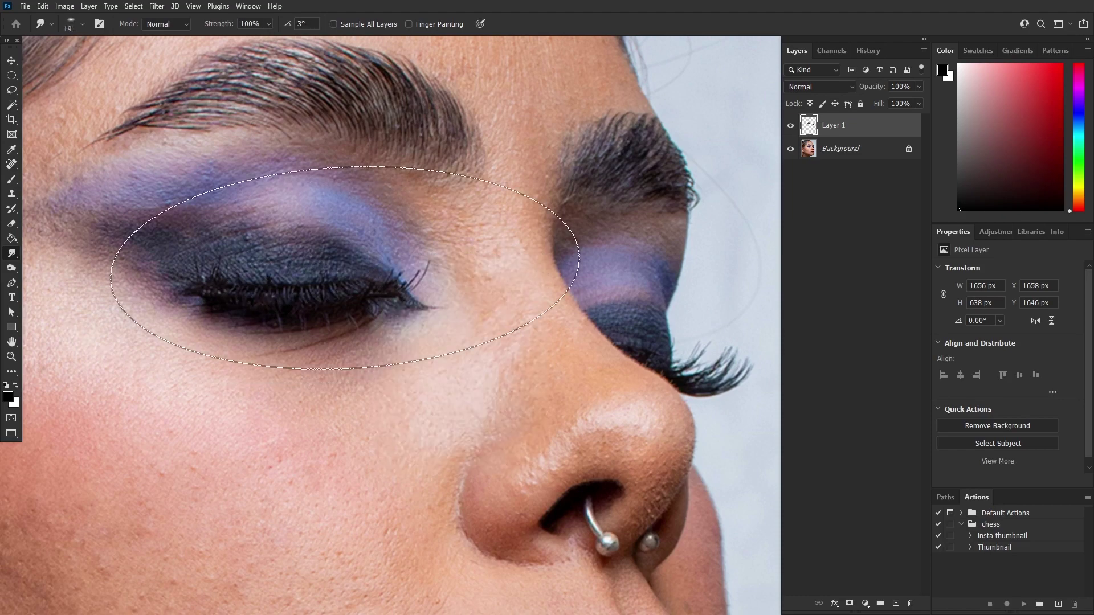
drag(345, 268, 151, 296)
- Set the flattened Smudge brush to 686 px at a -1° angle
right_click(298, 273)
drag(327, 290, 347, 313)
click(245, 273)
right_click(301, 276)
click(306, 257)
scroll(308, 257, down, 3)
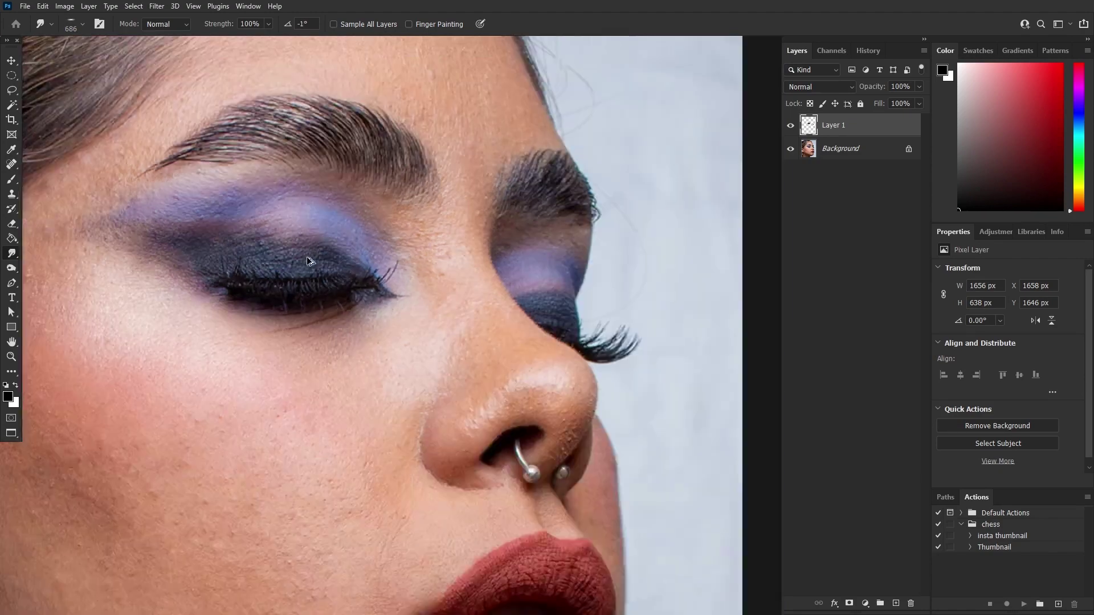
scroll(188, 481, down, 3)
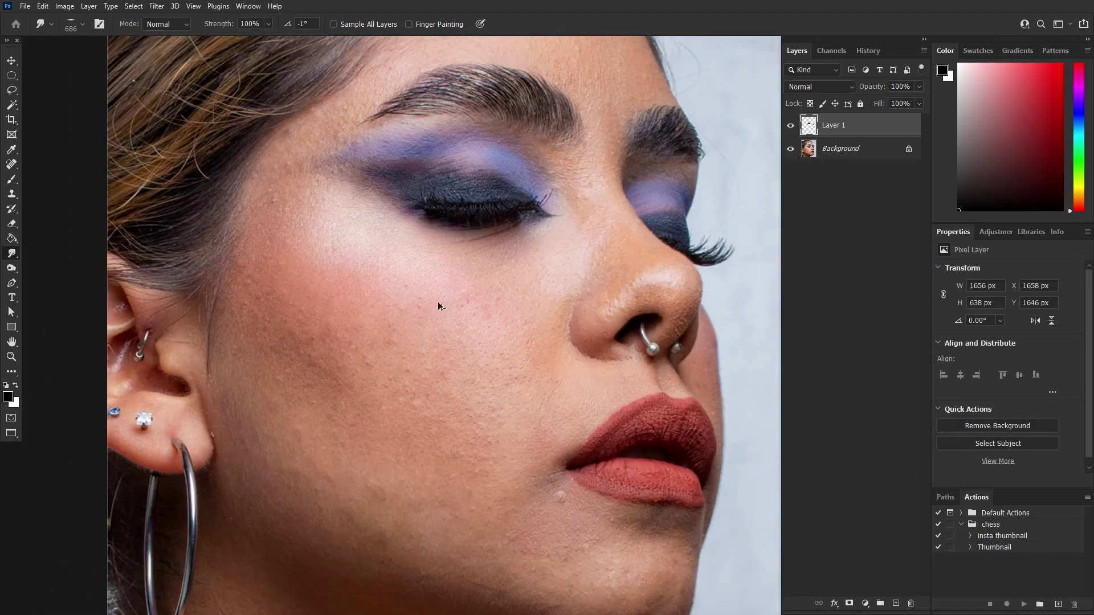
click(829, 148)
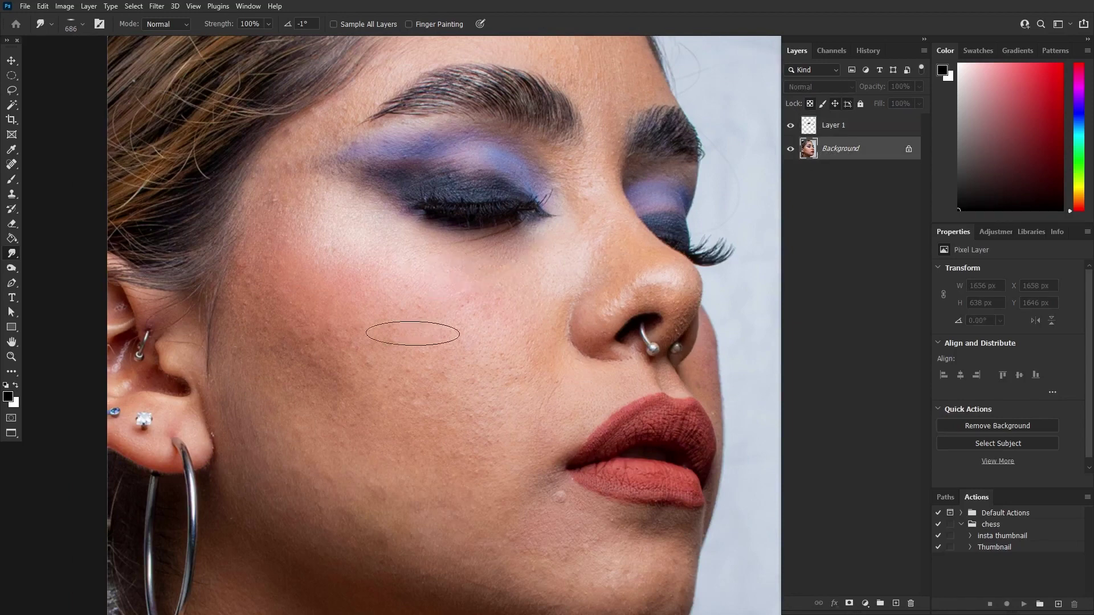
drag(425, 331, 231, 359)
key(ctrl+z)
- Unlock the Background layer and lower its opacity to about 76%
click(909, 149)
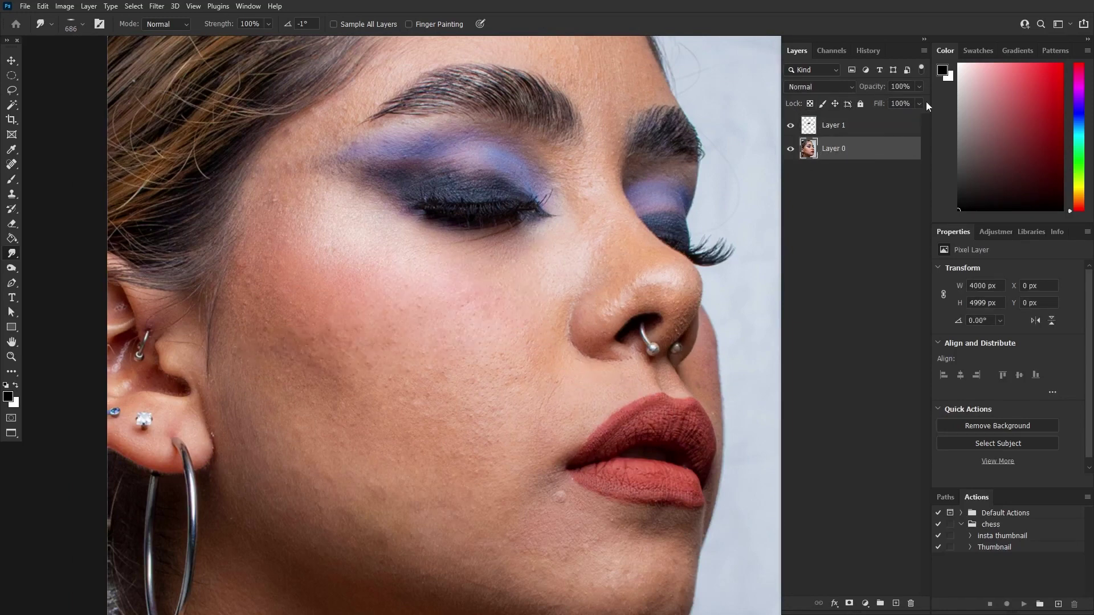
click(918, 86)
drag(921, 101, 907, 103)
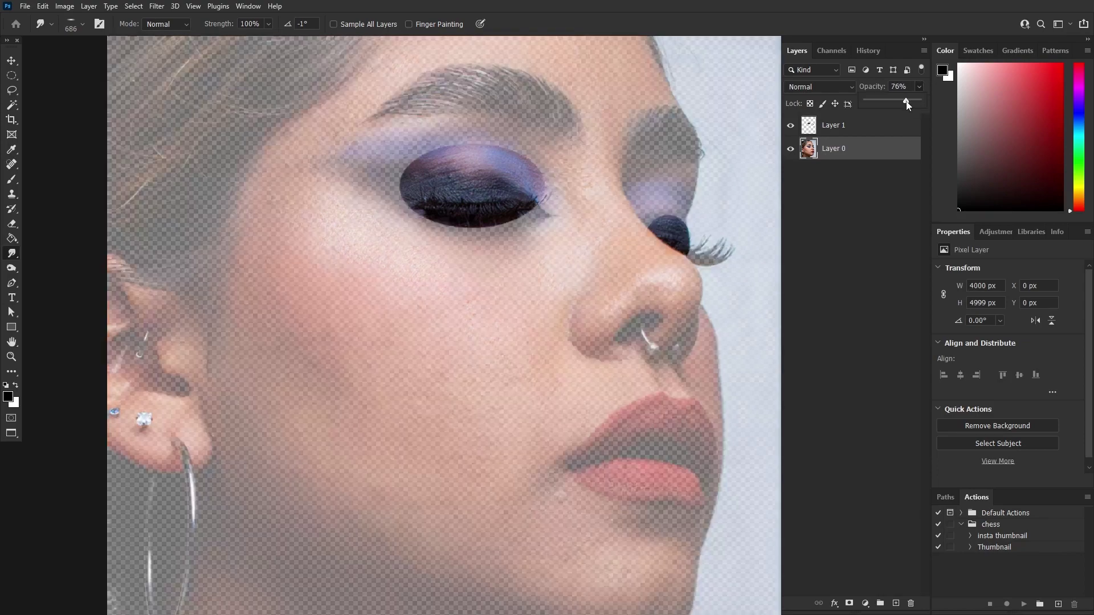
- On Layer 1, smudge both eye cut-outs diagonally down across the face into long wavy streaks reaching the image's left edge
click(878, 130)
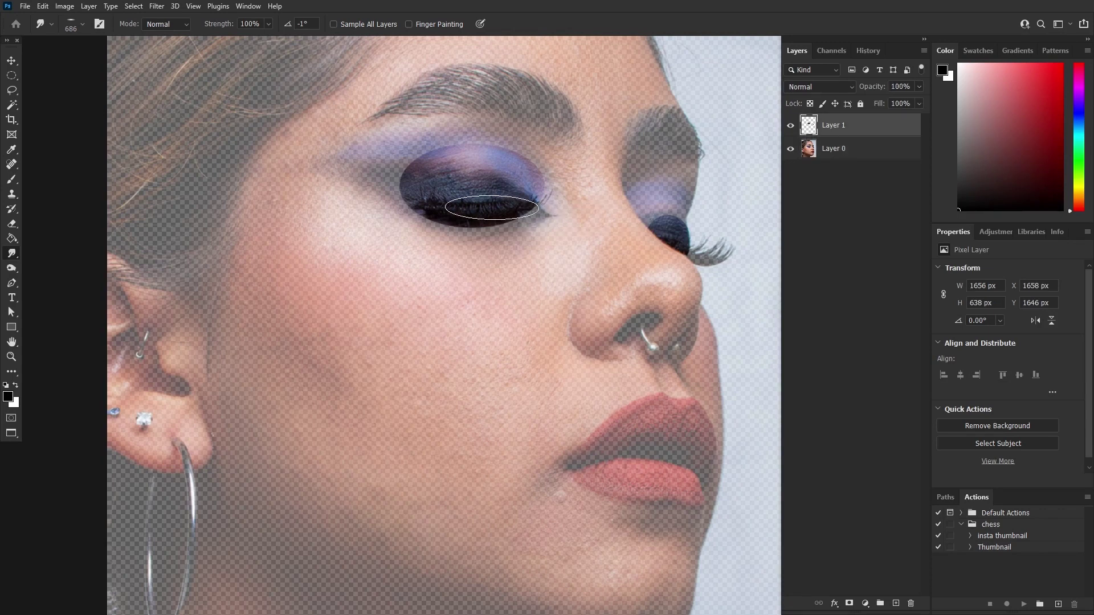
mouse_move(478, 201)
mouse_down()
mouse_move(463, 247)
mouse_move(348, 279)
mouse_move(196, 354)
mouse_move(97, 376)
mouse_move(44, 416)
mouse_up()
scroll(555, 251, down, 3)
mouse_move(555, 247)
mouse_down()
mouse_move(553, 248)
mouse_move(496, 268)
mouse_move(462, 299)
mouse_move(413, 313)
mouse_up()
key(ctrl+z)
drag(581, 295, 614, 271)
mouse_move(581, 213)
mouse_down()
mouse_move(511, 275)
mouse_move(355, 360)
mouse_move(168, 419)
mouse_up()
key(v)
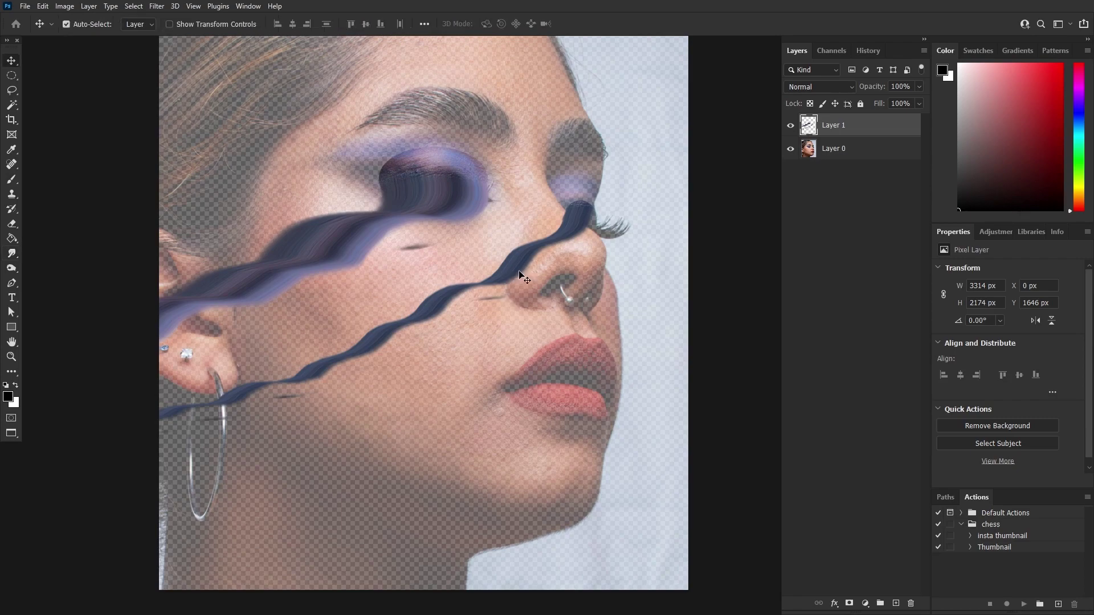
- Erase the stray smudge marks around the streaks on Layer 1 with a soft Eraser brush
scroll(428, 228, up, 2)
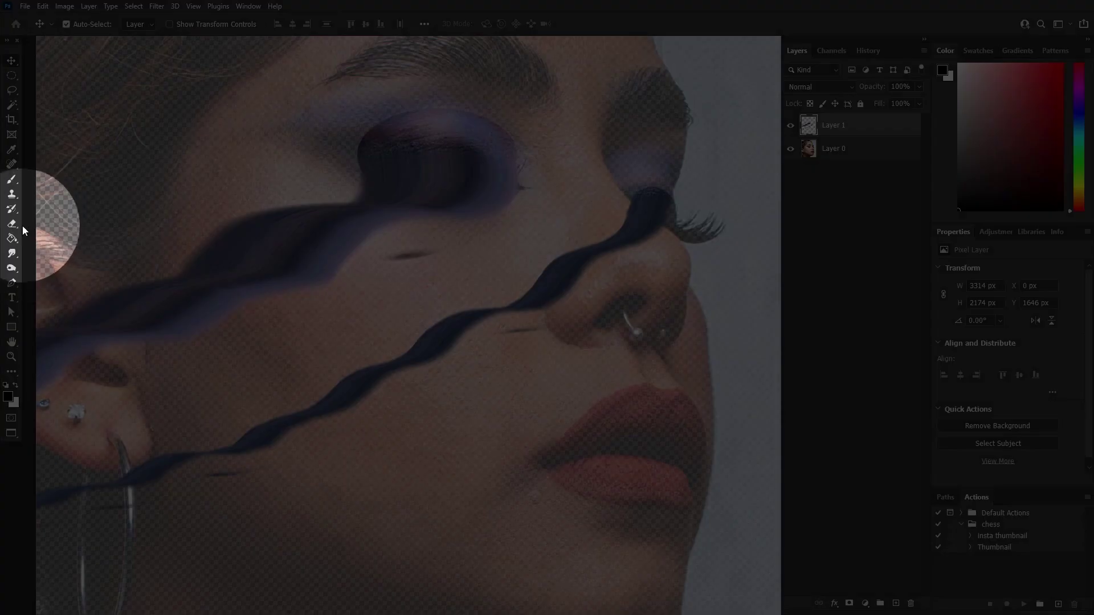
click(13, 224)
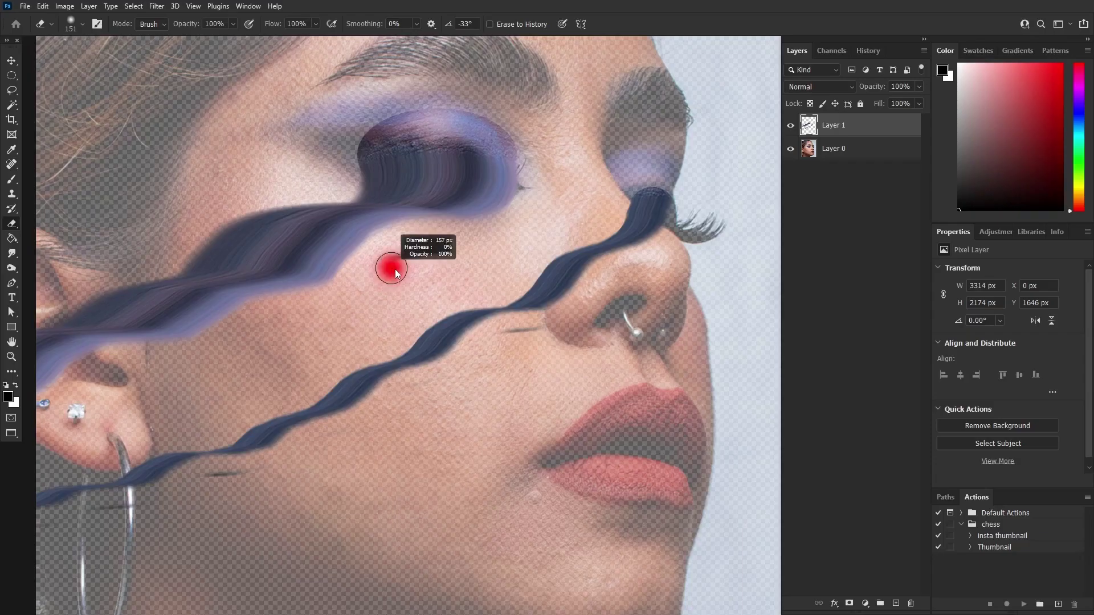
alt+right_click(389, 273)
drag(393, 256, 449, 254)
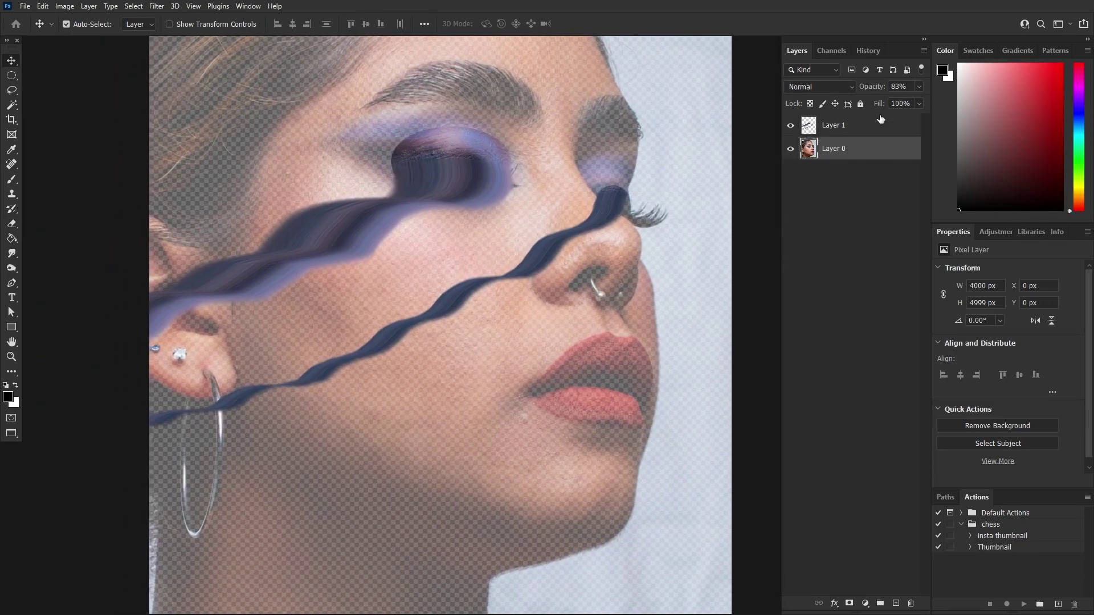
- Restore the portrait layer, Layer 0, to 100% opacity and deselect it
drag(874, 90, 923, 88)
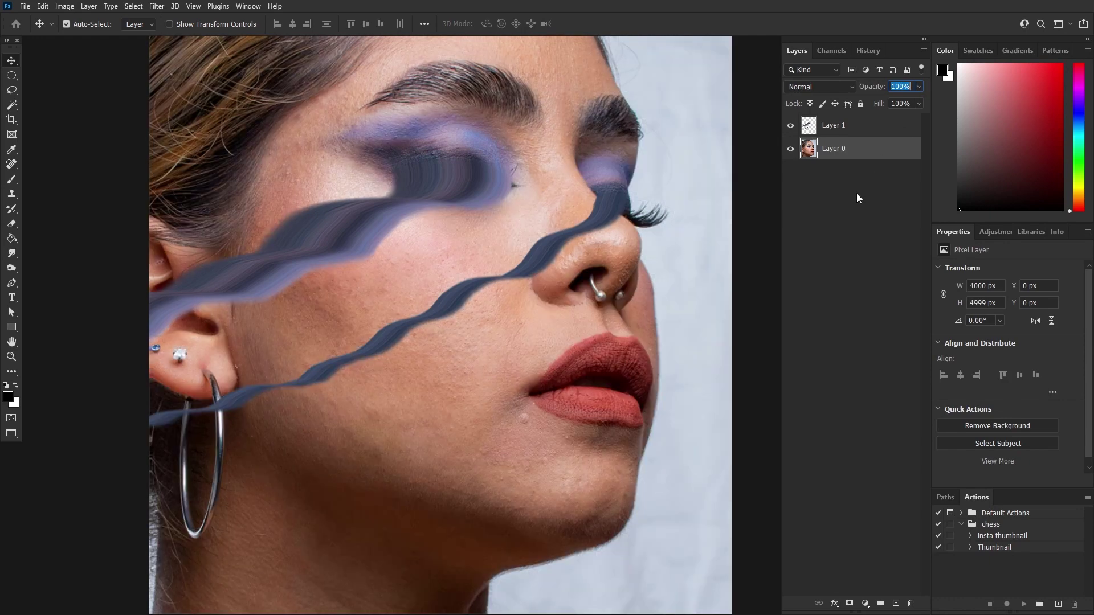
click(857, 195)
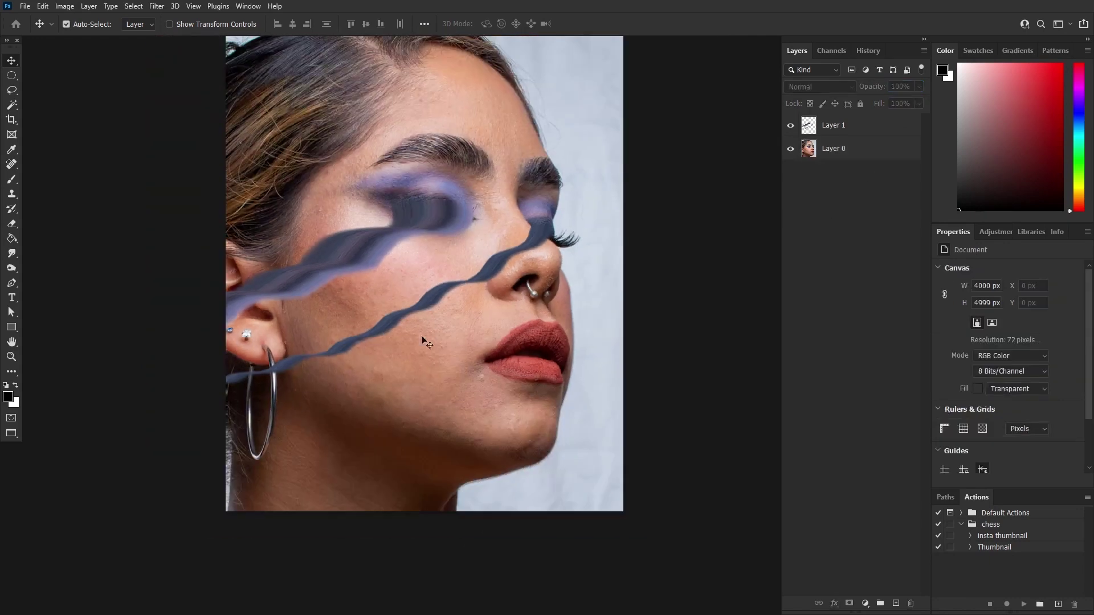
drag(420, 360, 423, 413)
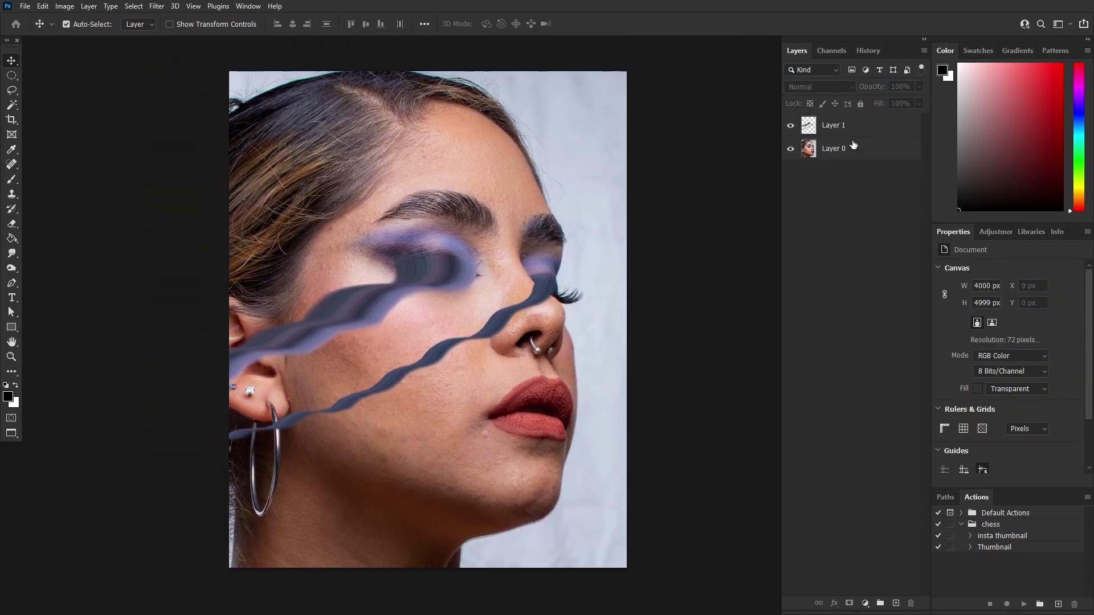
- Add a new layer directly above Layer 0 and fill it with black
click(853, 146)
click(894, 603)
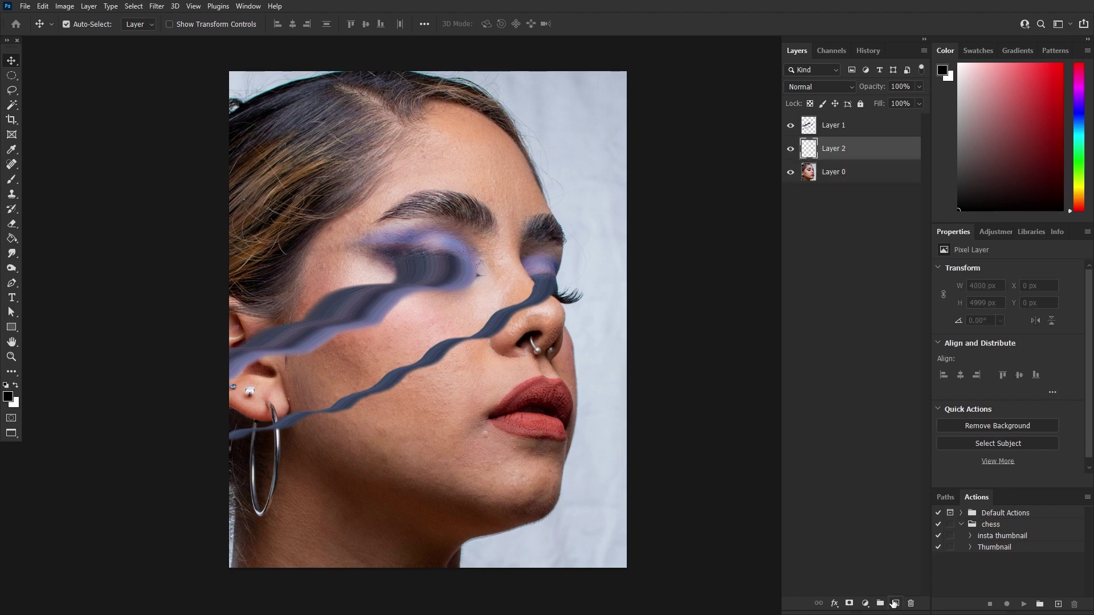
click(45, 8)
click(51, 178)
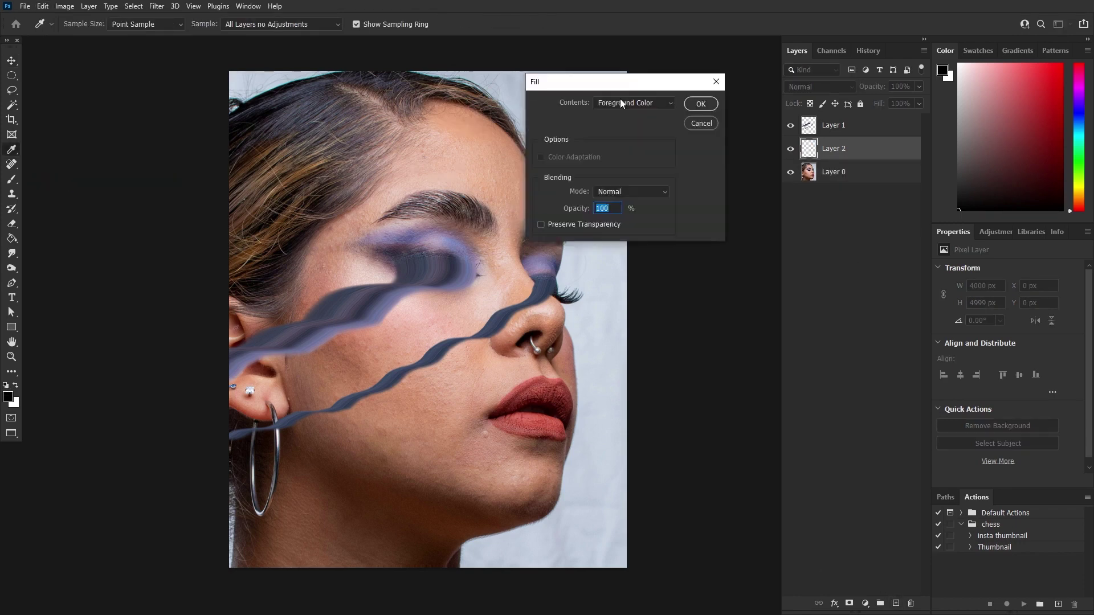
click(621, 101)
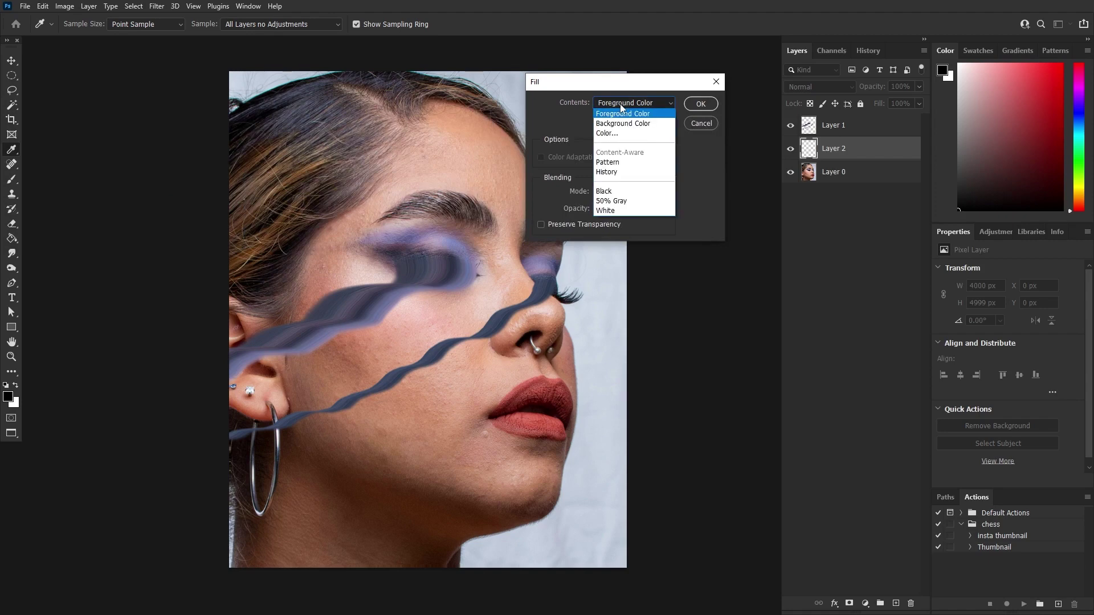
click(621, 191)
click(700, 103)
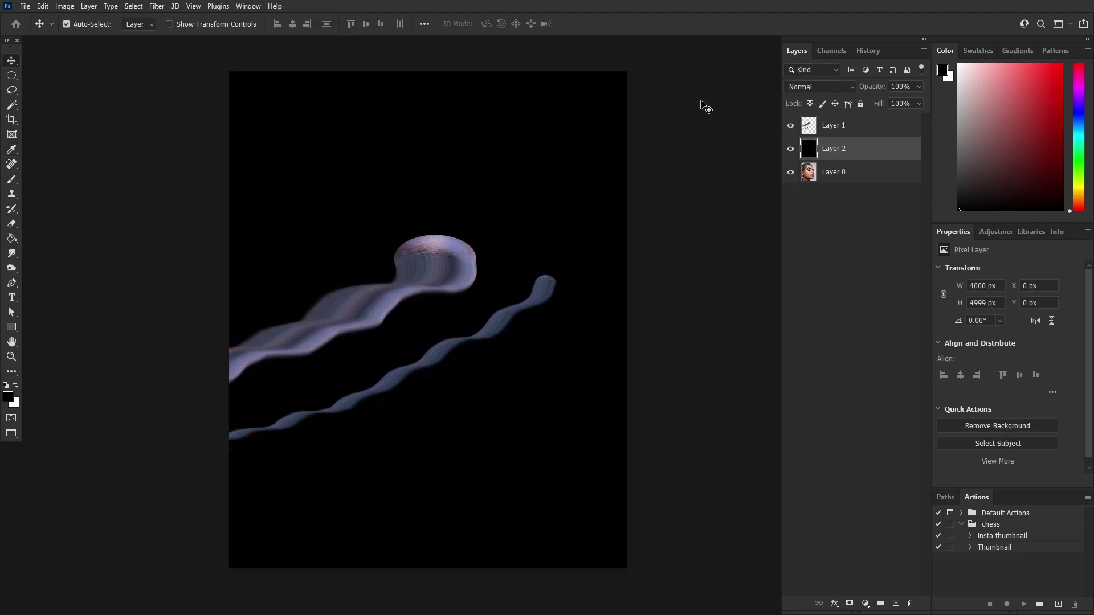
- Set the black layer's blend mode to Soft Light and add a Black & White adjustment layer above it
click(791, 87)
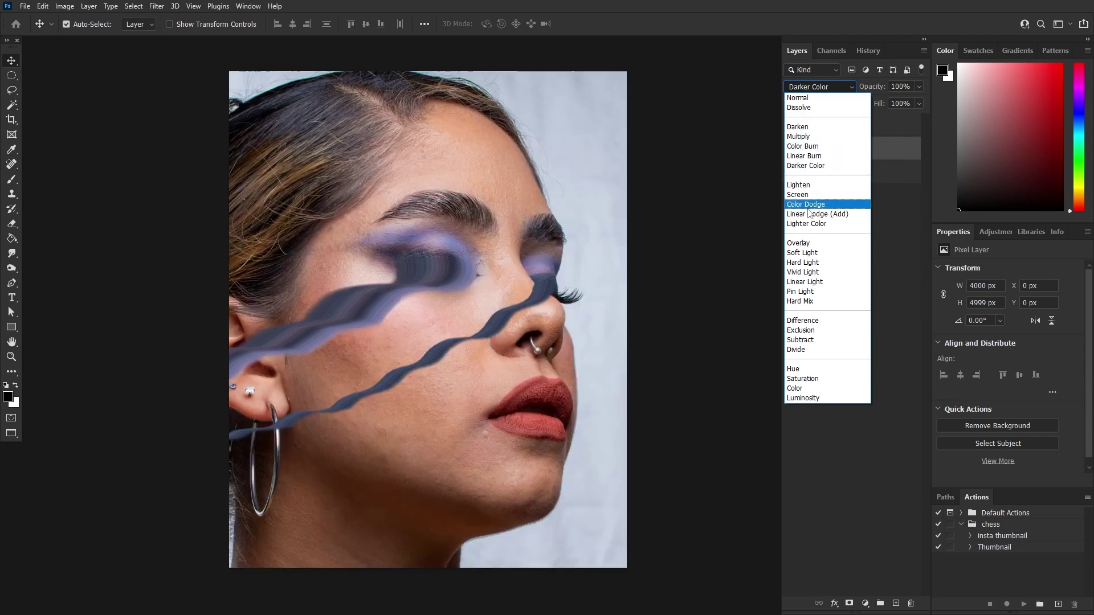
click(809, 254)
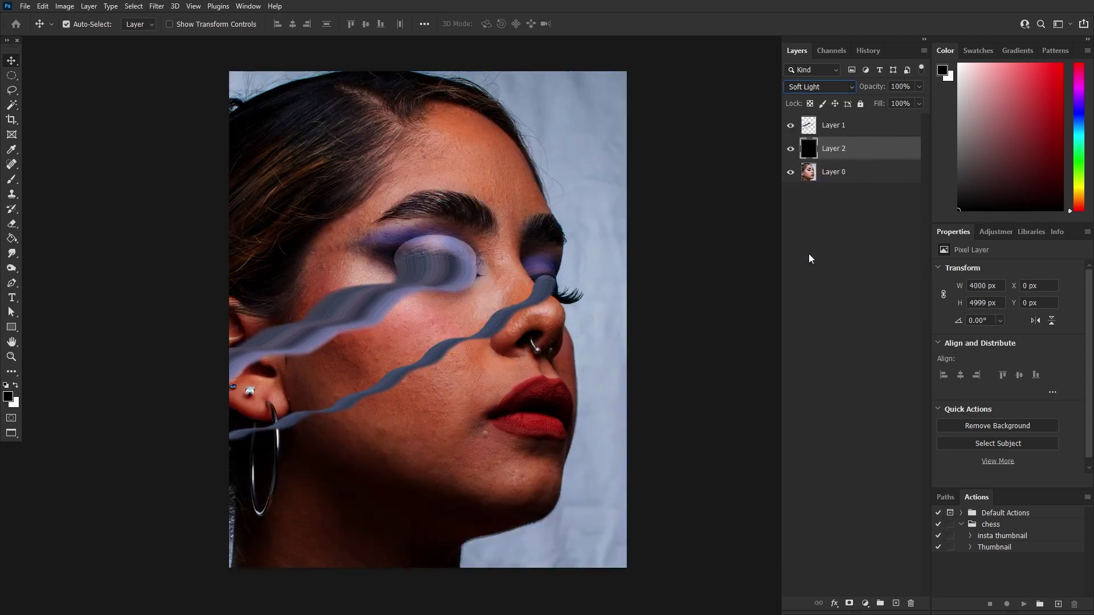
click(866, 603)
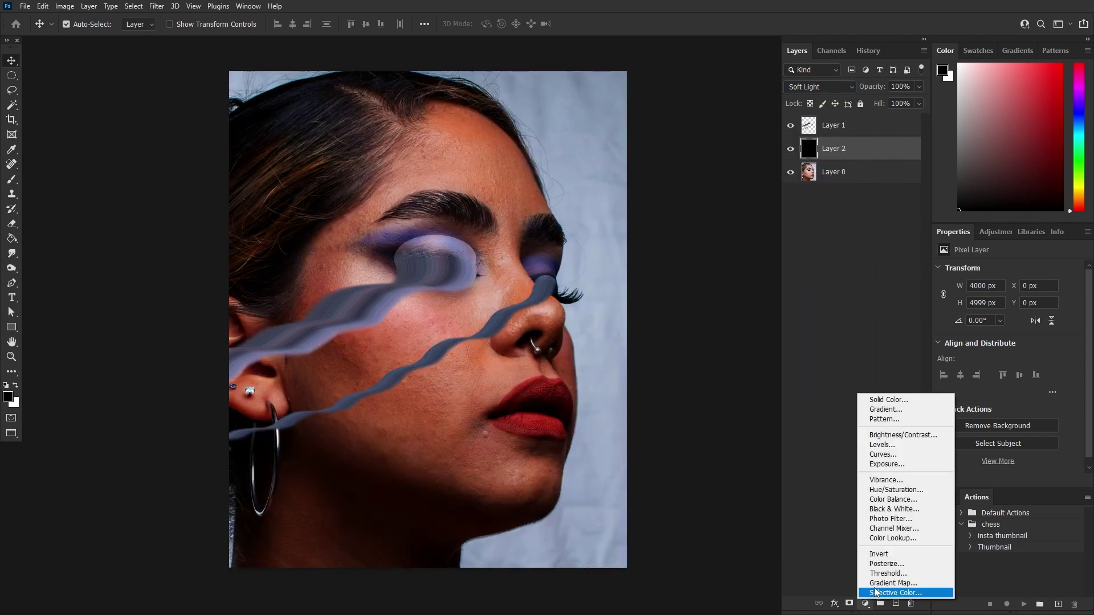
click(895, 513)
- Add a Gradient Map adjustment layer above Layer 1, the layer with the smudged streaks
drag(478, 246, 496, 237)
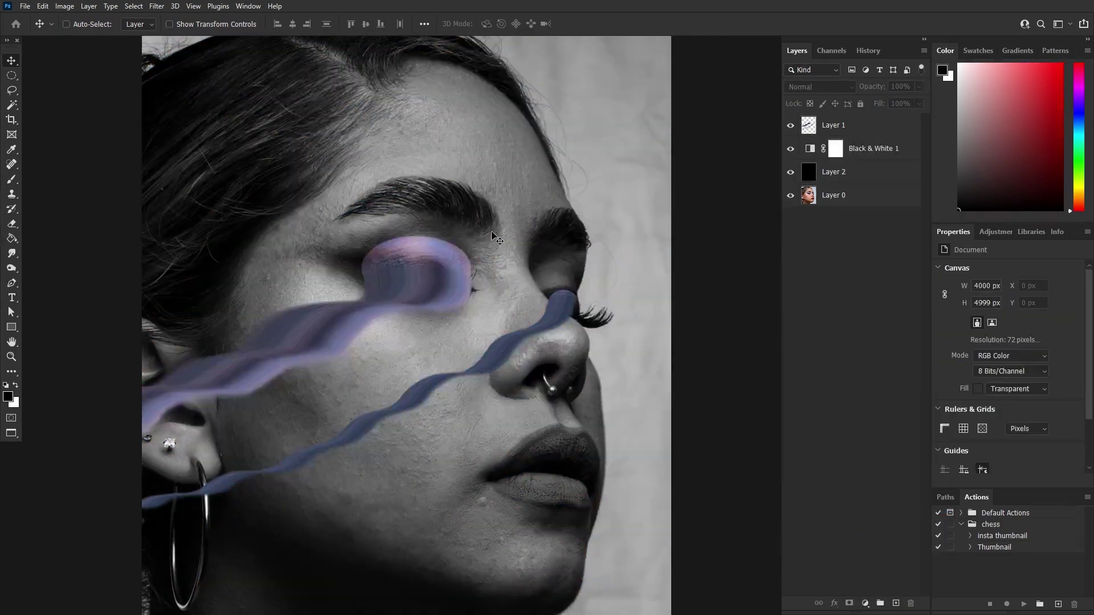
click(866, 134)
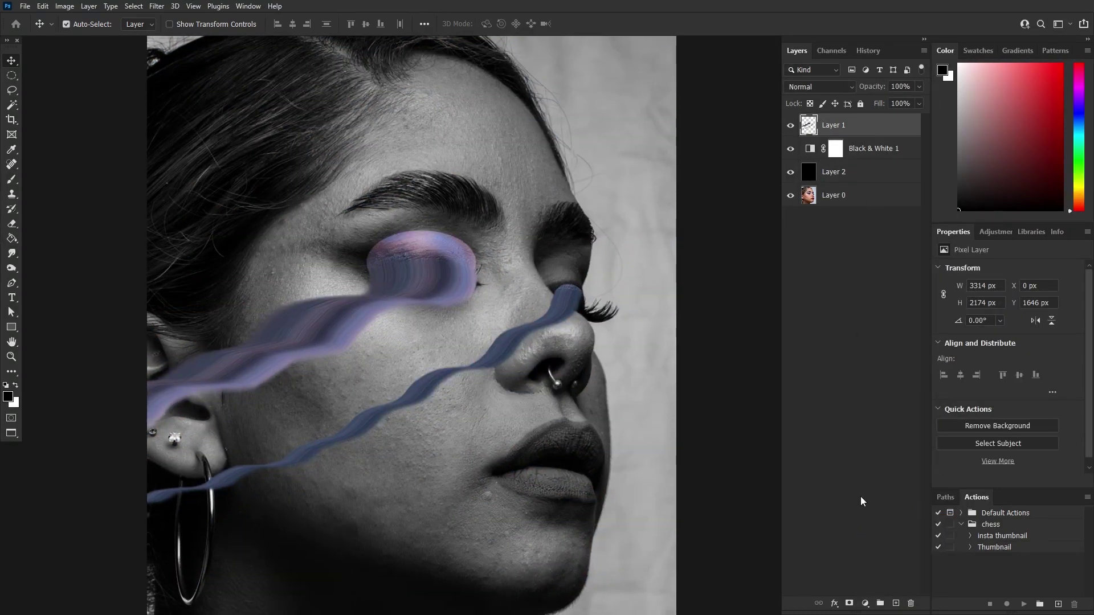
click(865, 603)
click(912, 584)
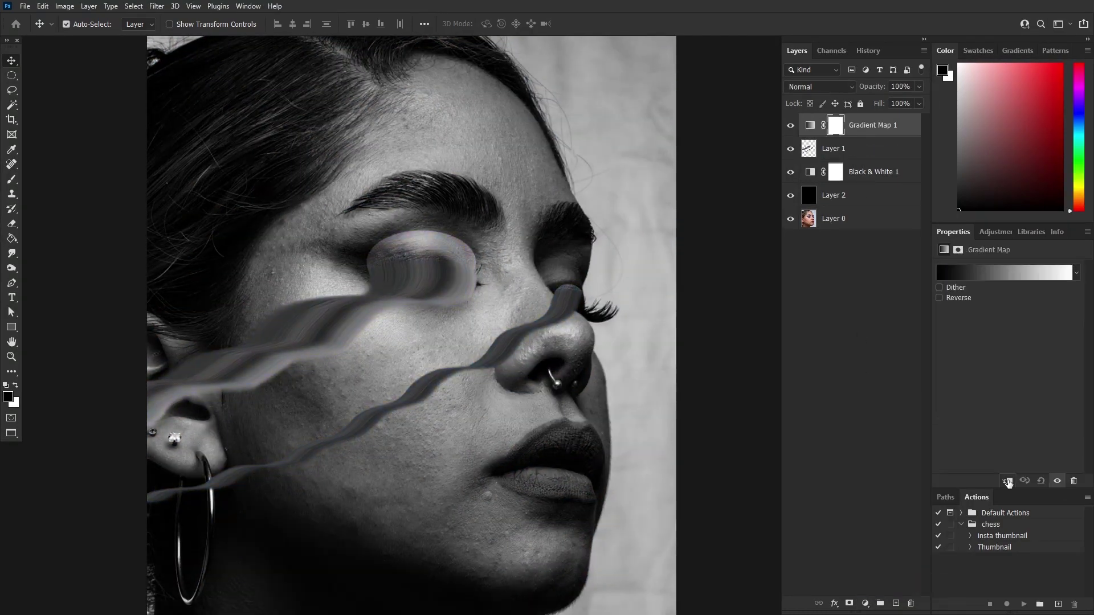
- Clip the Gradient Map 1 adjustment to Layer 1 so that it only affects the smudged streaks
click(1007, 482)
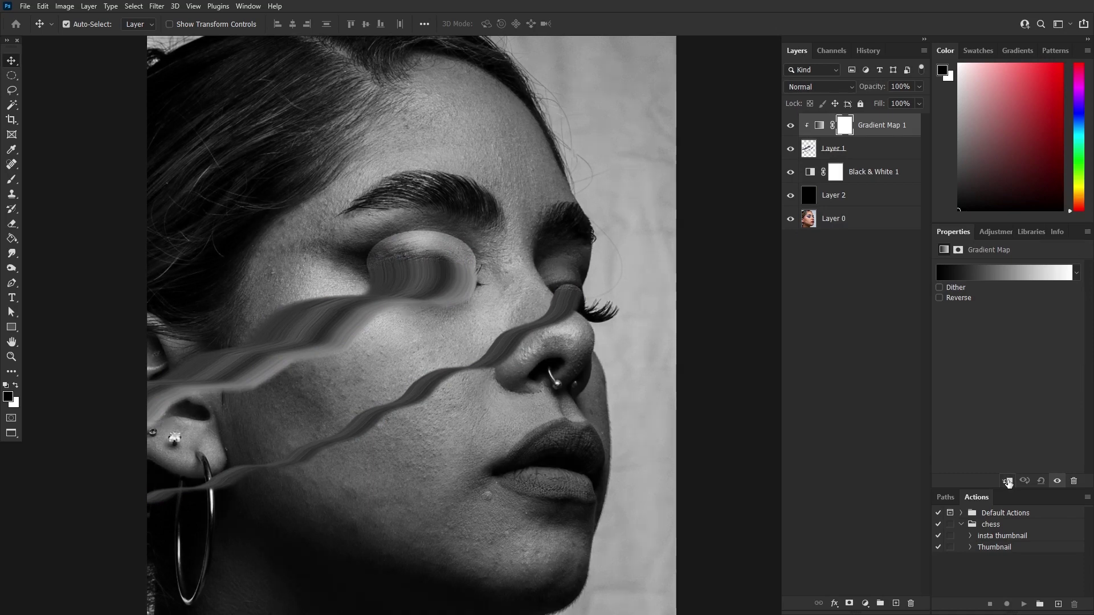
click(1008, 482)
click(1008, 481)
- Recolour the streaks with the custom red-to-teal gradient preset at the end of the preset list
click(987, 273)
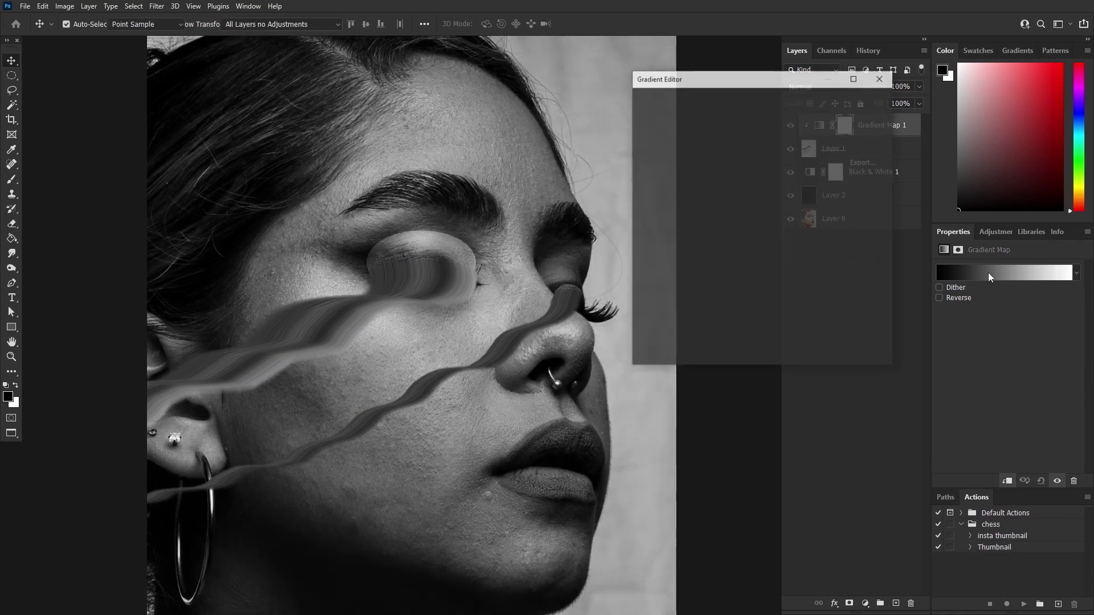
drag(824, 131, 831, 183)
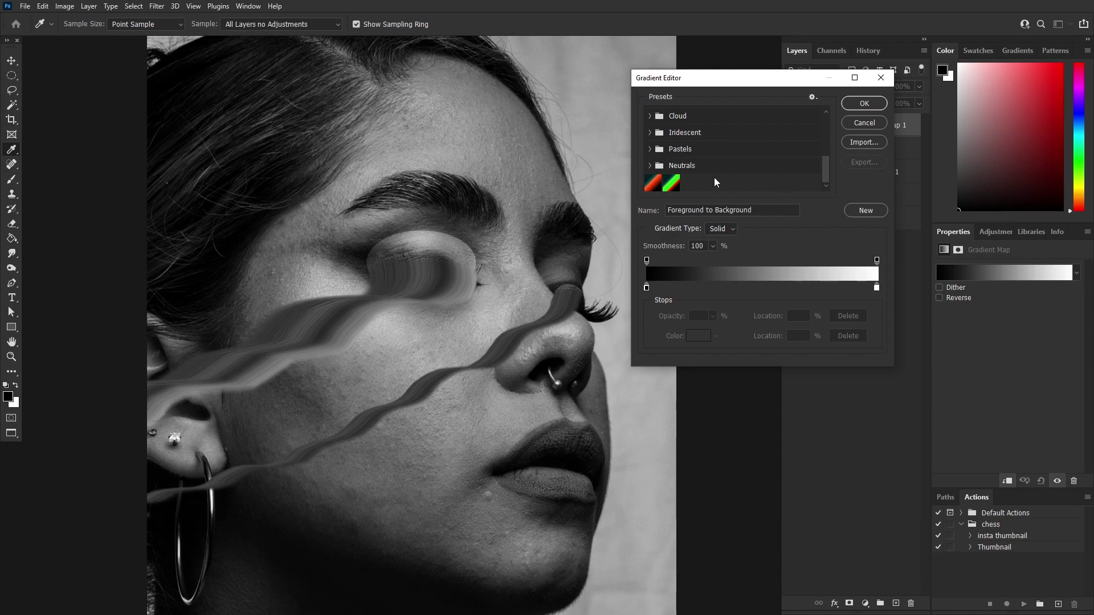
click(671, 184)
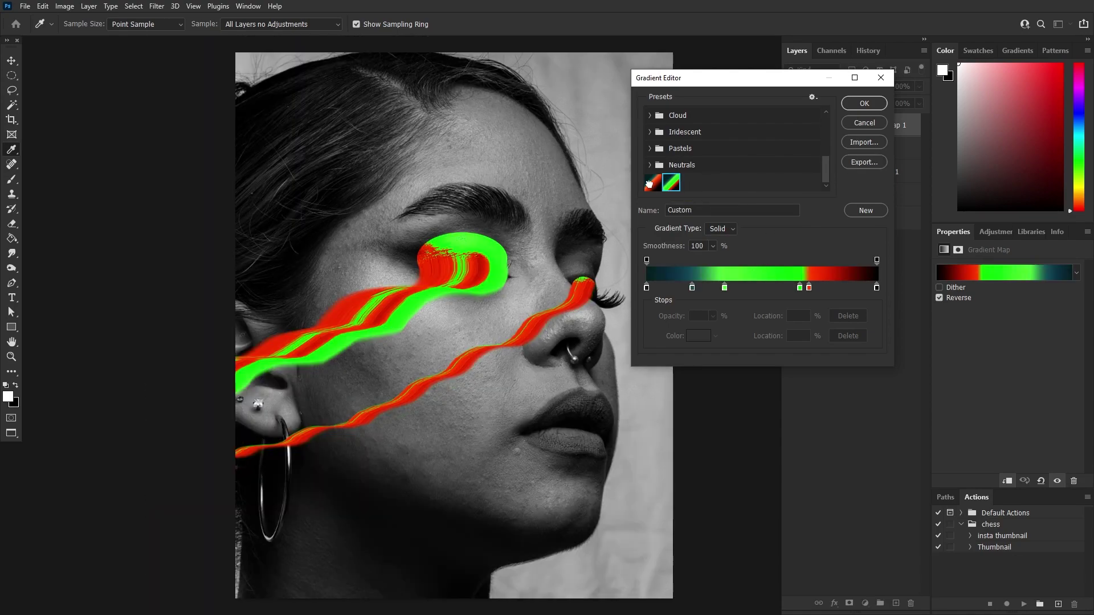
click(864, 104)
- Add a layer mask to Layer 1 and blend the upper edges of the streaks into both eyes with a soft Eraser
click(857, 148)
click(849, 604)
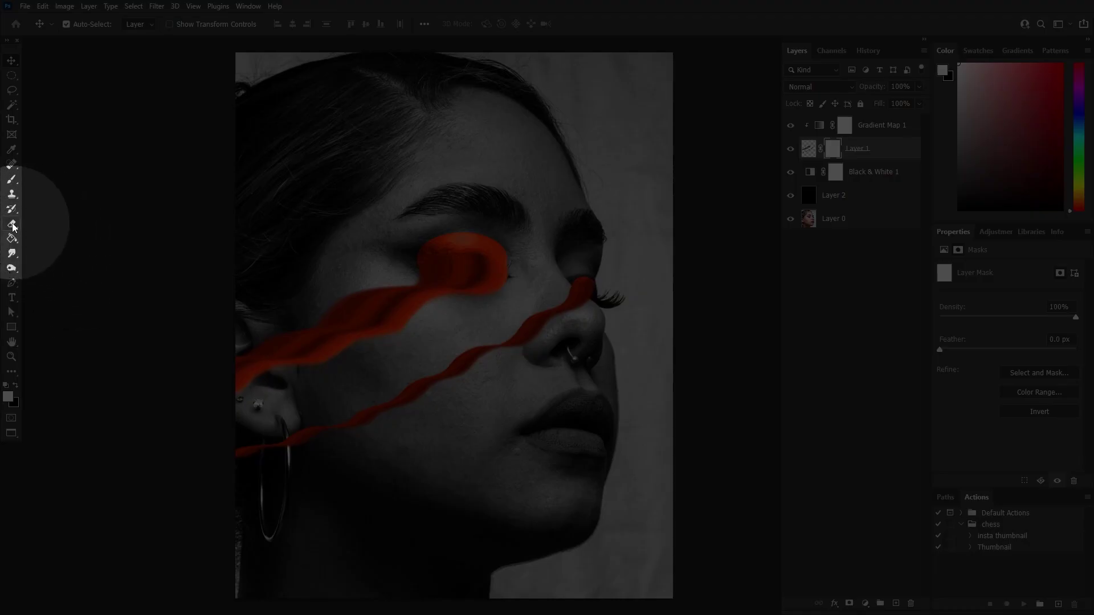
click(11, 224)
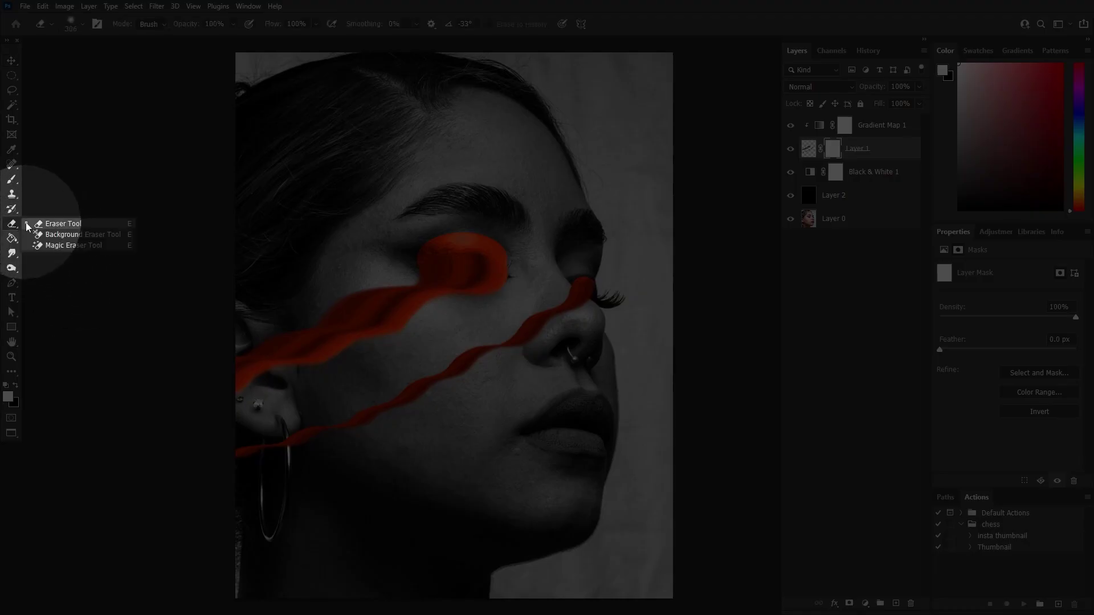
click(58, 225)
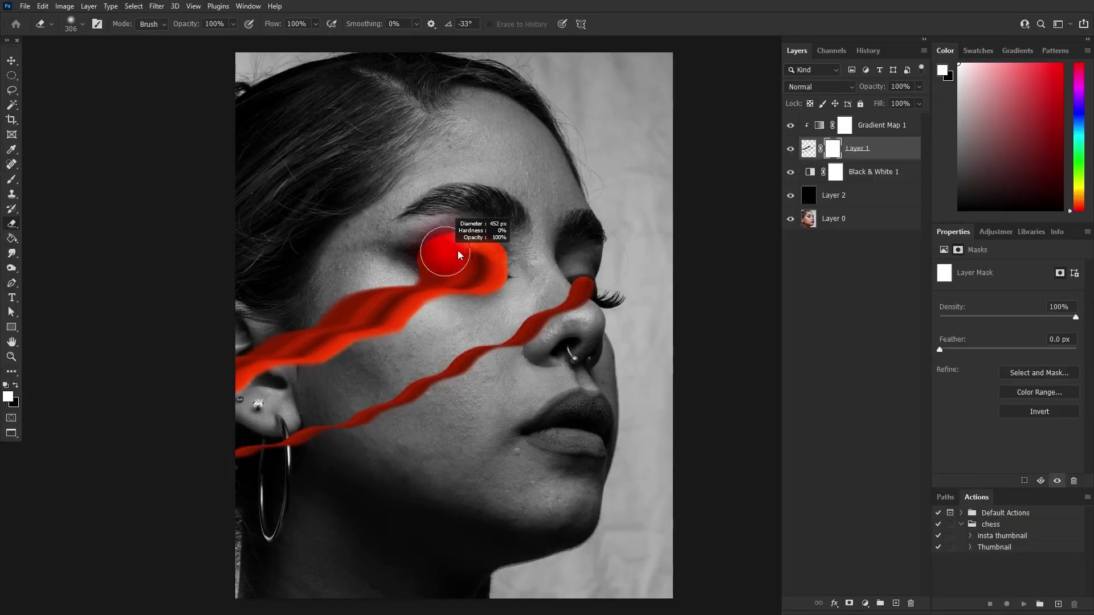
mouse_move(418, 243)
mouse_down()
mouse_move(491, 237)
mouse_move(549, 262)
mouse_move(486, 221)
mouse_up()
drag(556, 256, 547, 260)
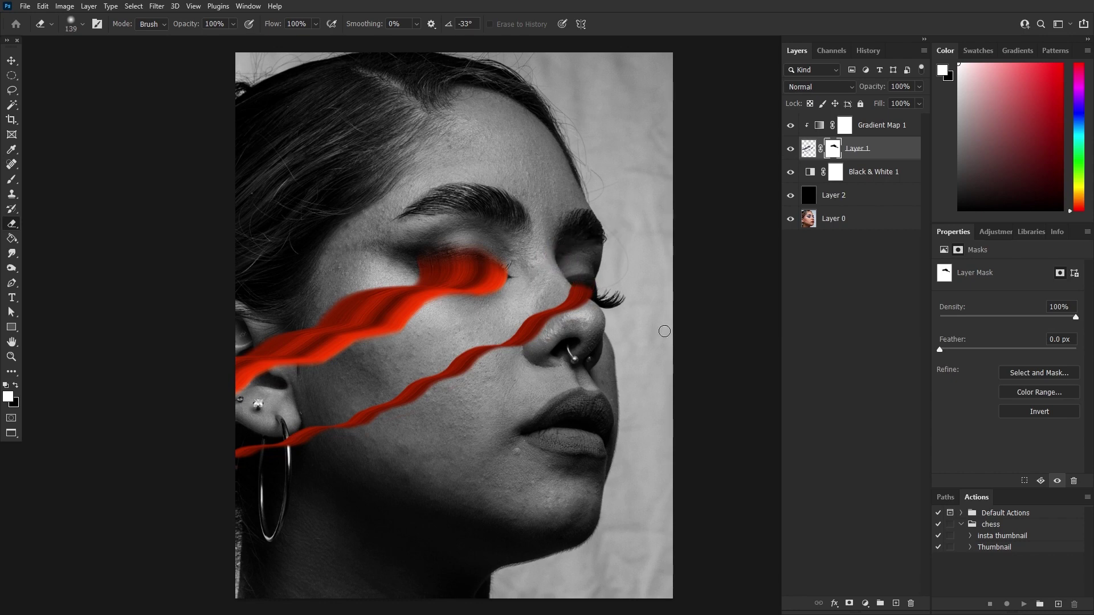
key(v)
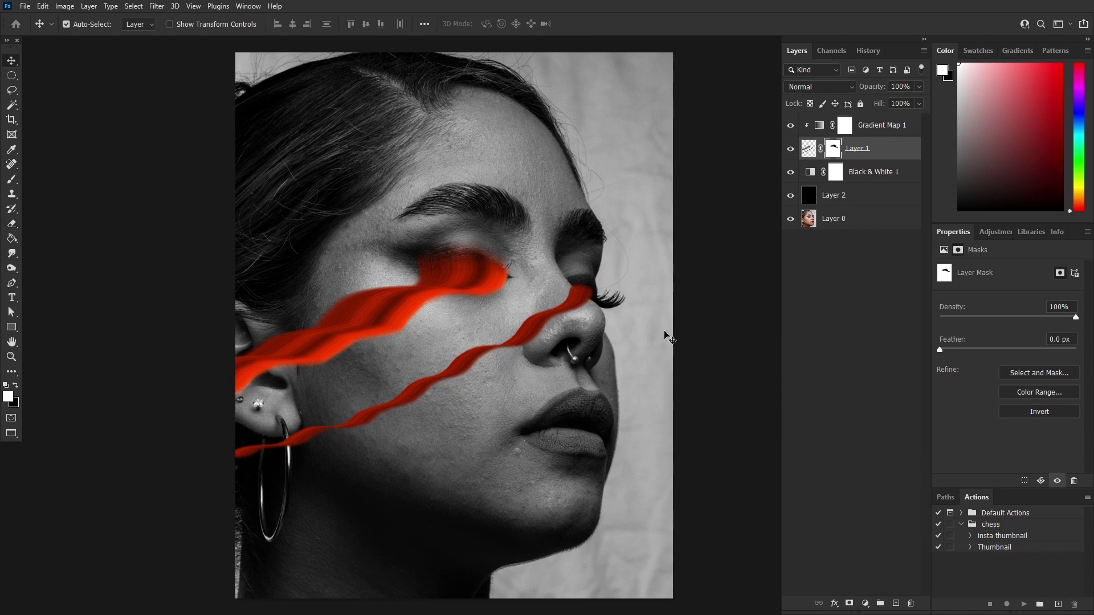
- Add a Curves adjustment layer above Gradient Map 1, clipped to the streaks
click(876, 123)
click(864, 602)
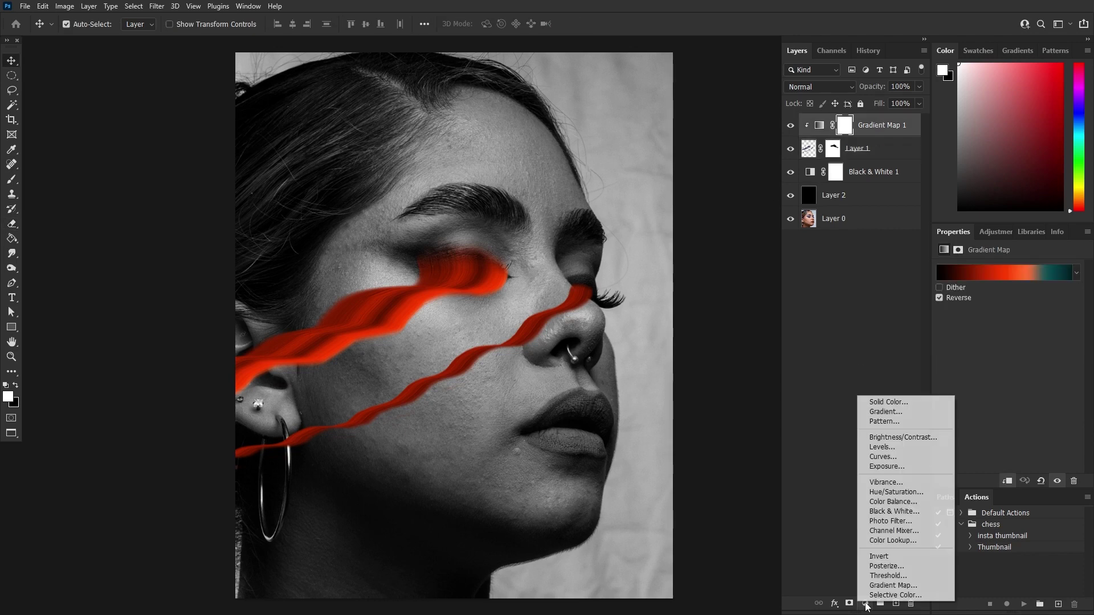
click(895, 459)
click(1009, 482)
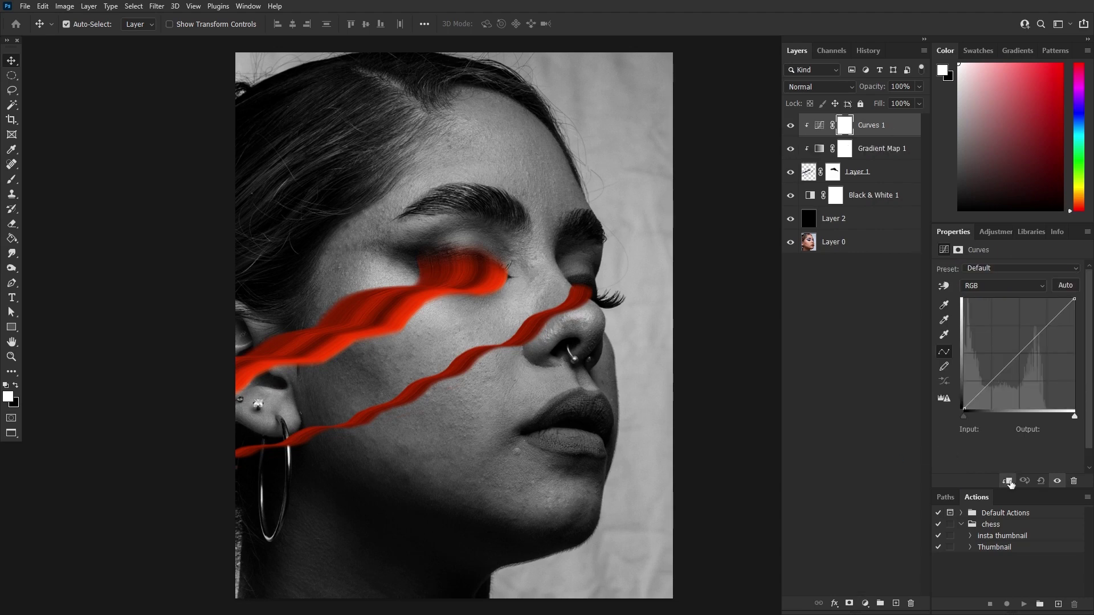
- Shape the RGB curve into a steep S-curve with a lowered shadow point and a raised highlight point
drag(1036, 336, 1019, 325)
drag(994, 361, 1003, 377)
drag(1018, 324, 1024, 331)
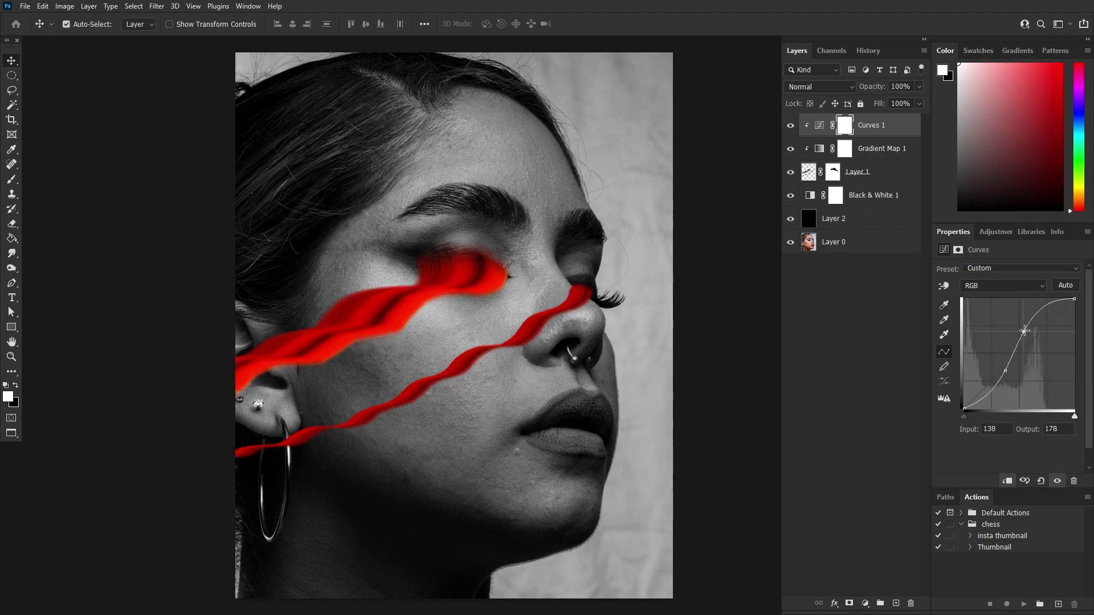
drag(1004, 377, 1008, 373)
mouse_move(1024, 330)
mouse_down()
mouse_move(1043, 316)
mouse_move(1025, 322)
mouse_up()
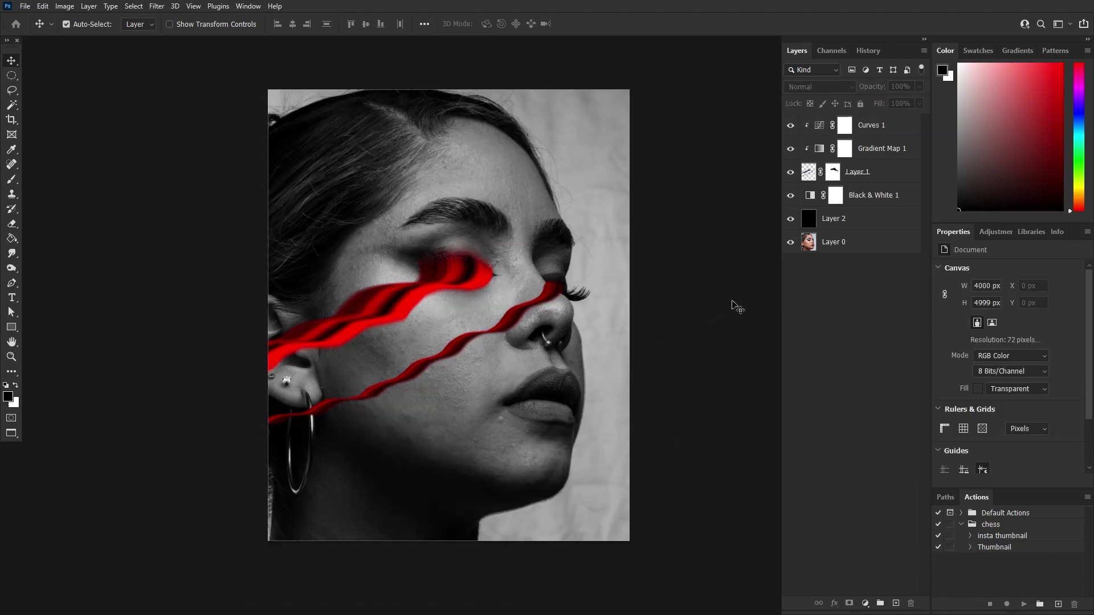
- Try the Gray_12, Gray_09 and Green_27 presets on Gradient Map 1, and apply the last dark preset in the Greens group
click(875, 153)
click(972, 268)
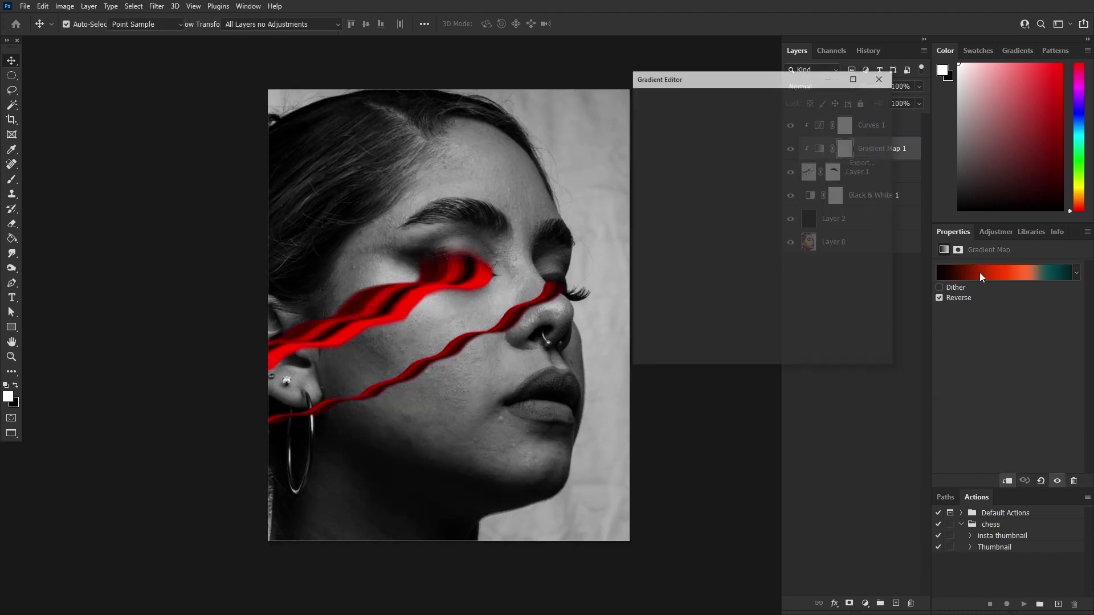
scroll(786, 142, down, 3)
click(650, 135)
click(737, 171)
click(698, 168)
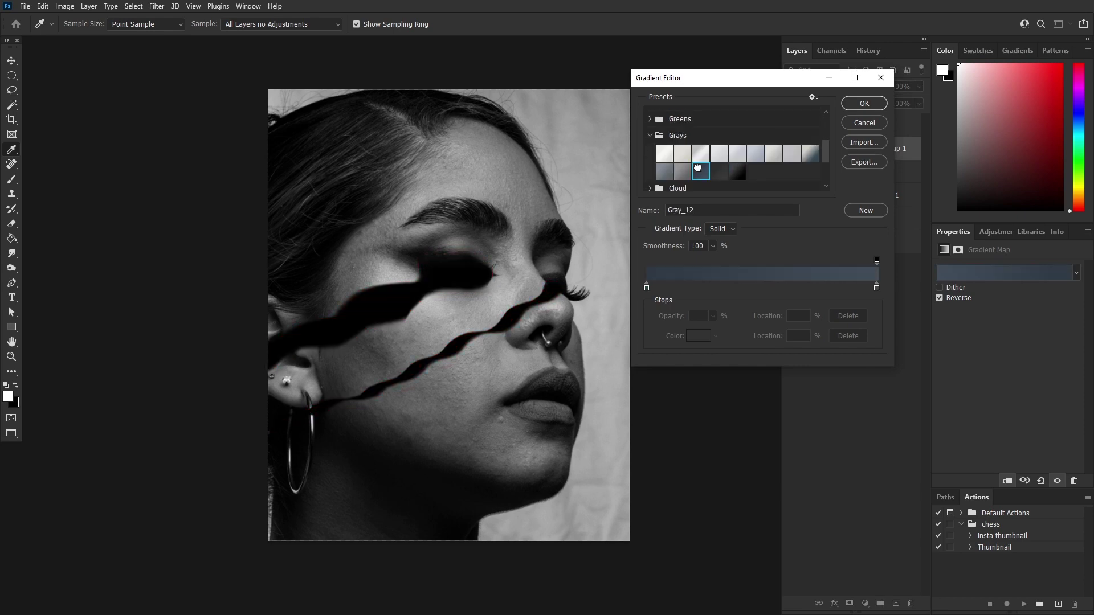
click(812, 154)
scroll(683, 143, up, 2)
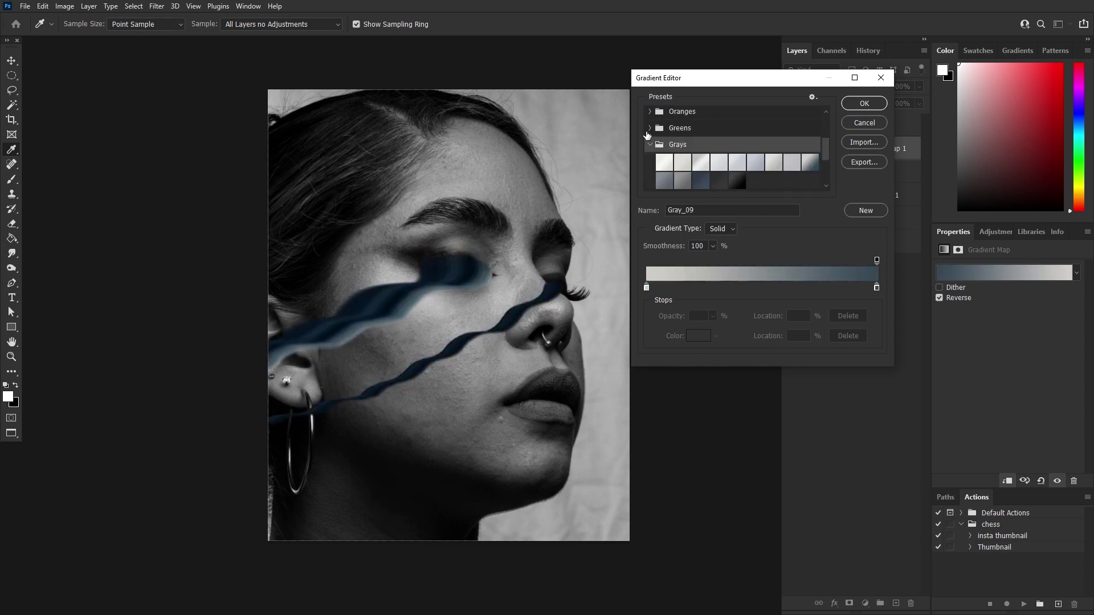
click(651, 139)
click(811, 168)
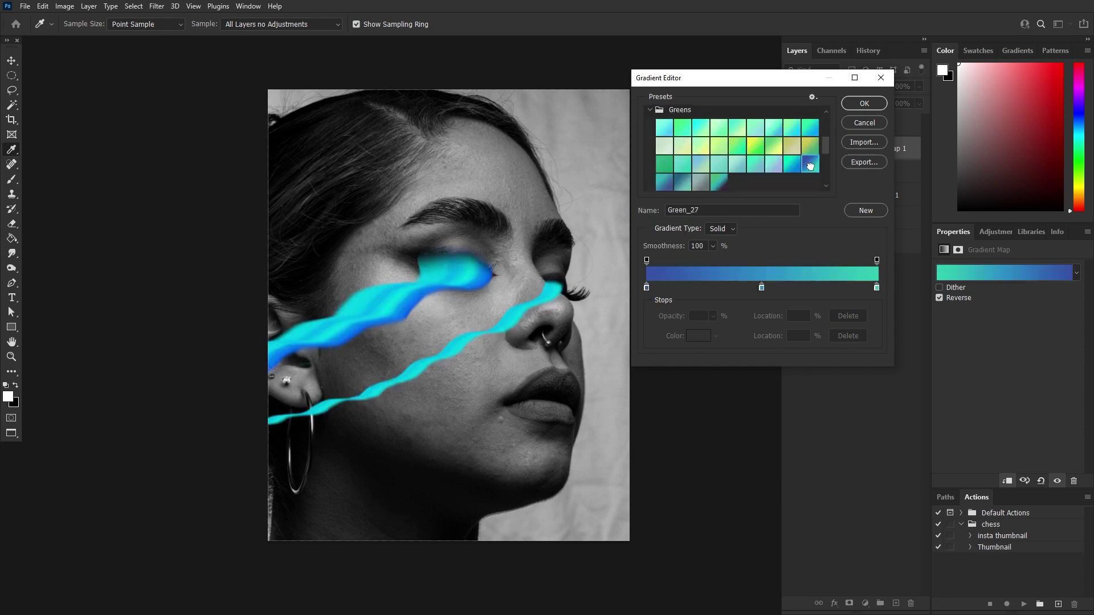
click(721, 184)
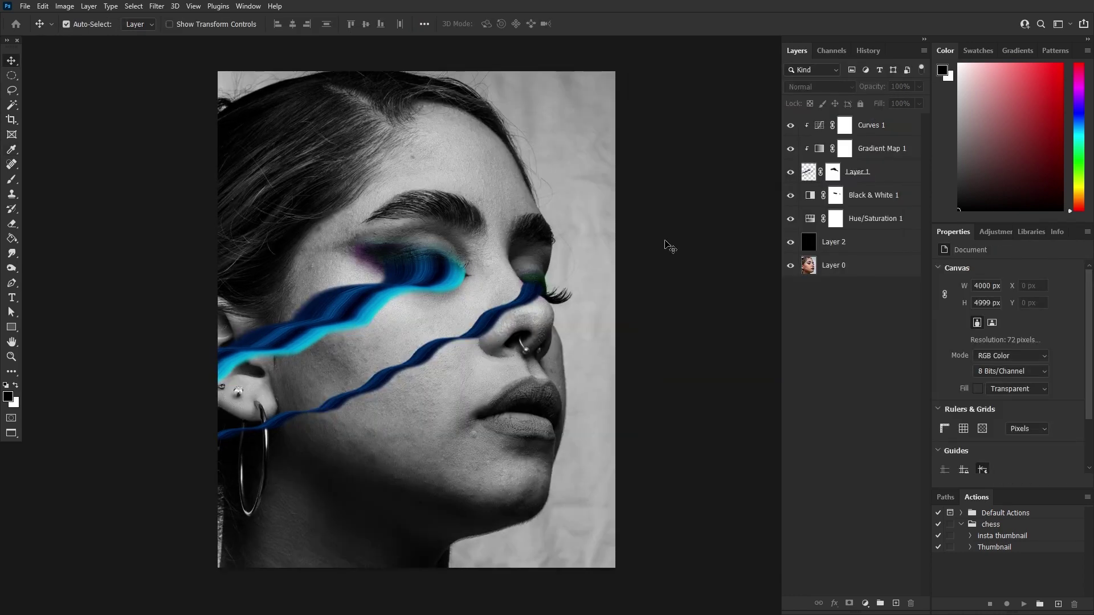
- Convert Layer 1, Gradient Map 1 and Curves 1 together into one smart object and duplicate it
click(879, 172)
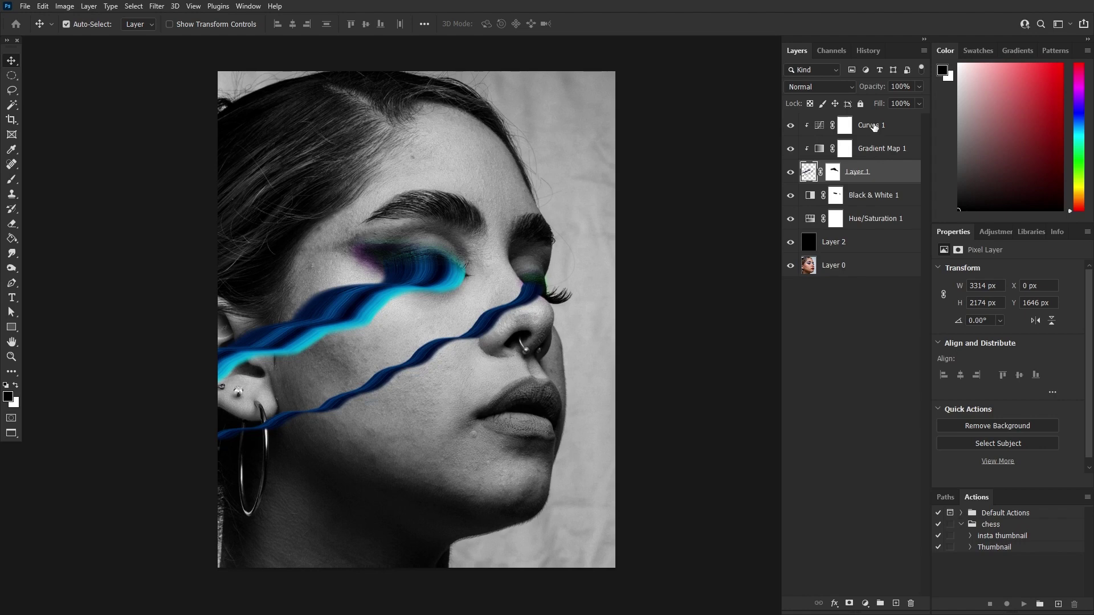
shift+click(874, 127)
right_click(875, 127)
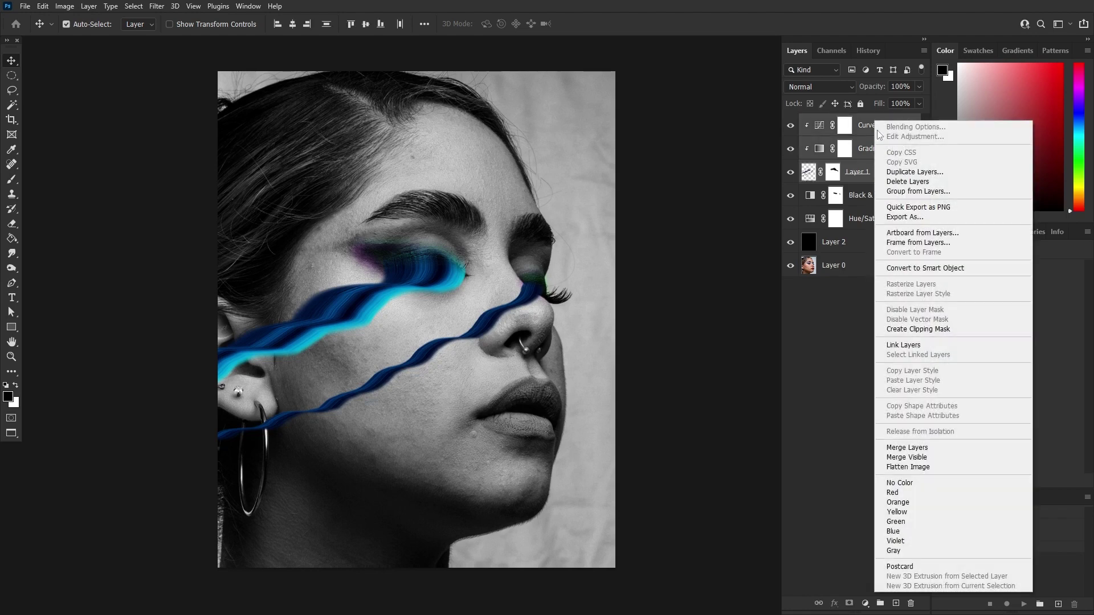
click(931, 269)
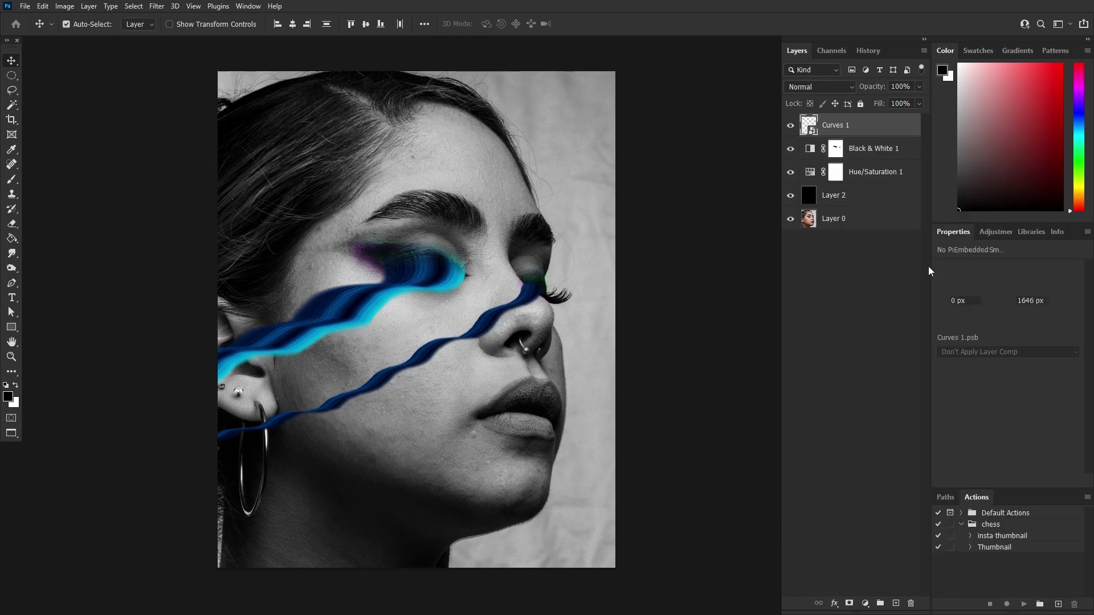
key(ctrl+j)
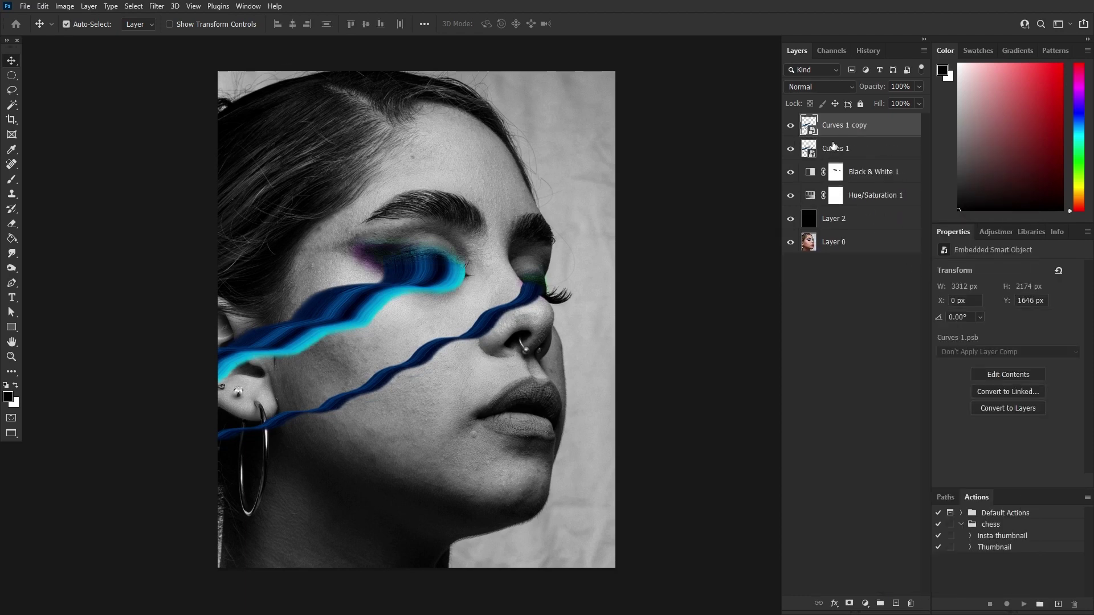
- Open the blending options of the lower smart object, Curves 1, with the dialog moved clear of the streaks
click(833, 149)
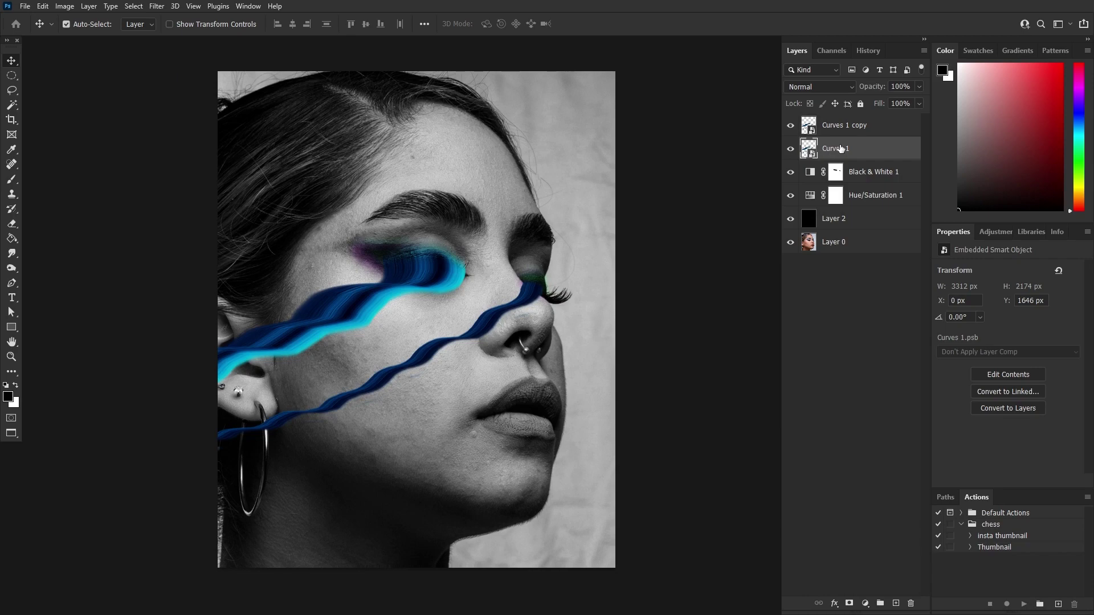
double_click(903, 152)
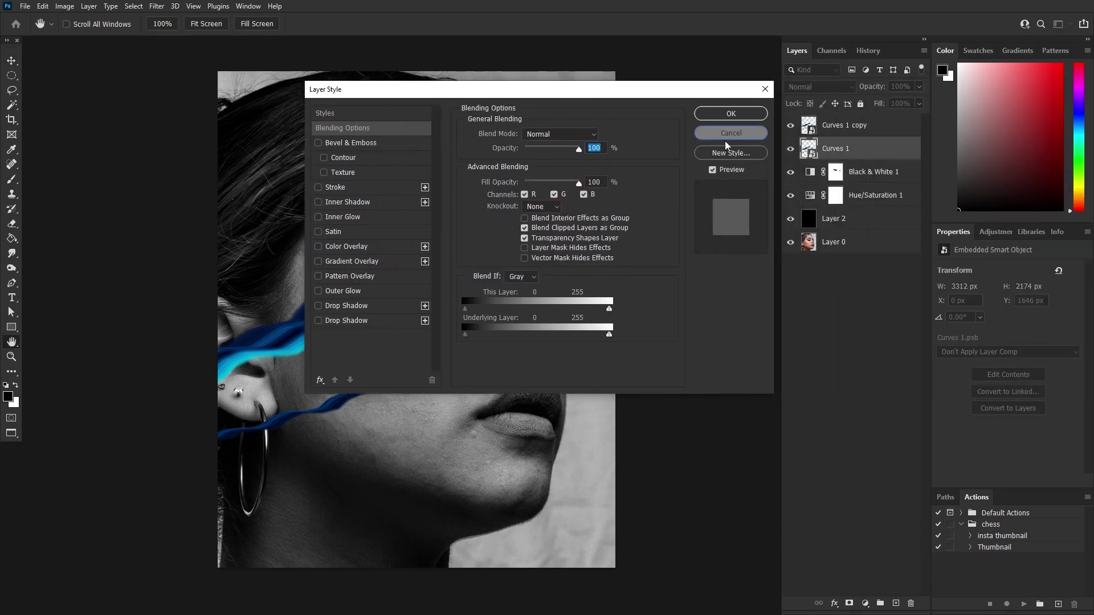
click(731, 133)
right_click(889, 152)
click(908, 101)
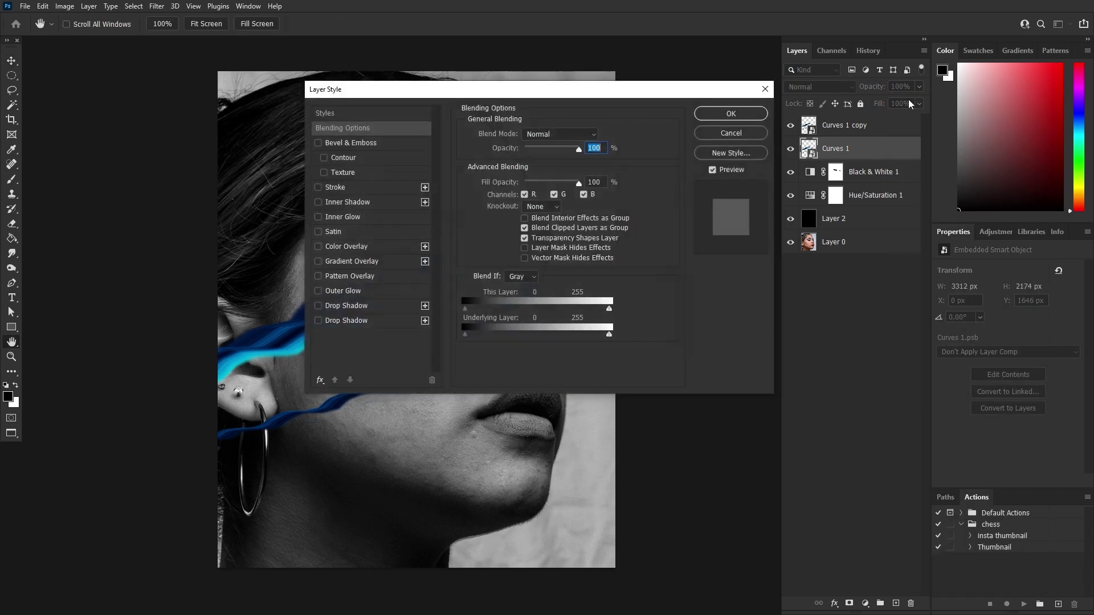
drag(488, 88, 755, 62)
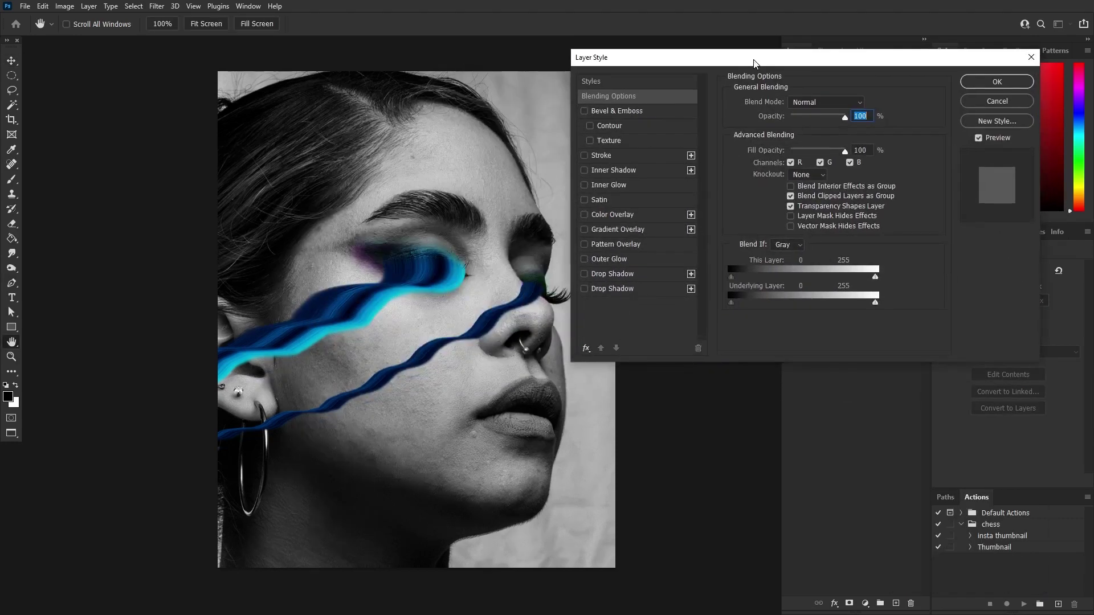
- Add a black (#000000) Color Overlay in Normal mode at 100% opacity to Curves 1, and check it with the copy briefly hidden
click(605, 215)
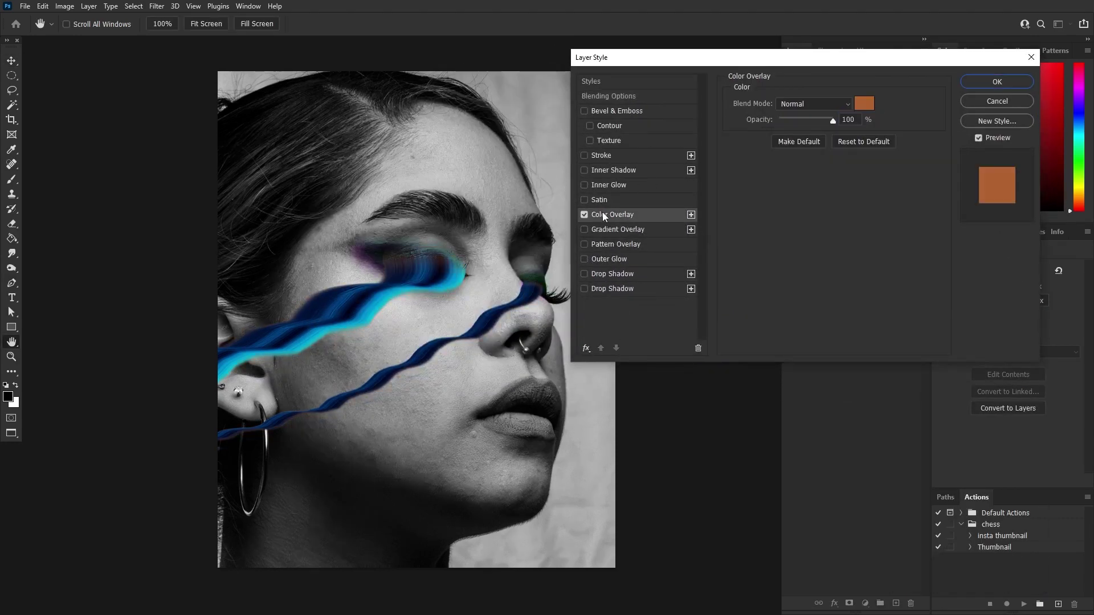
click(863, 104)
text(000000)
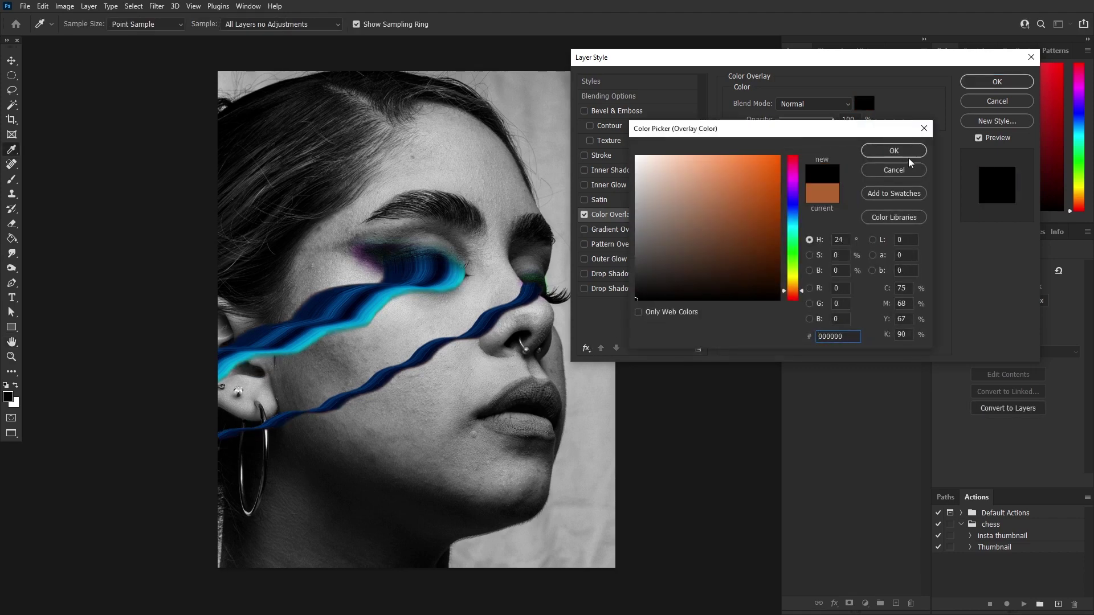
click(905, 152)
click(806, 104)
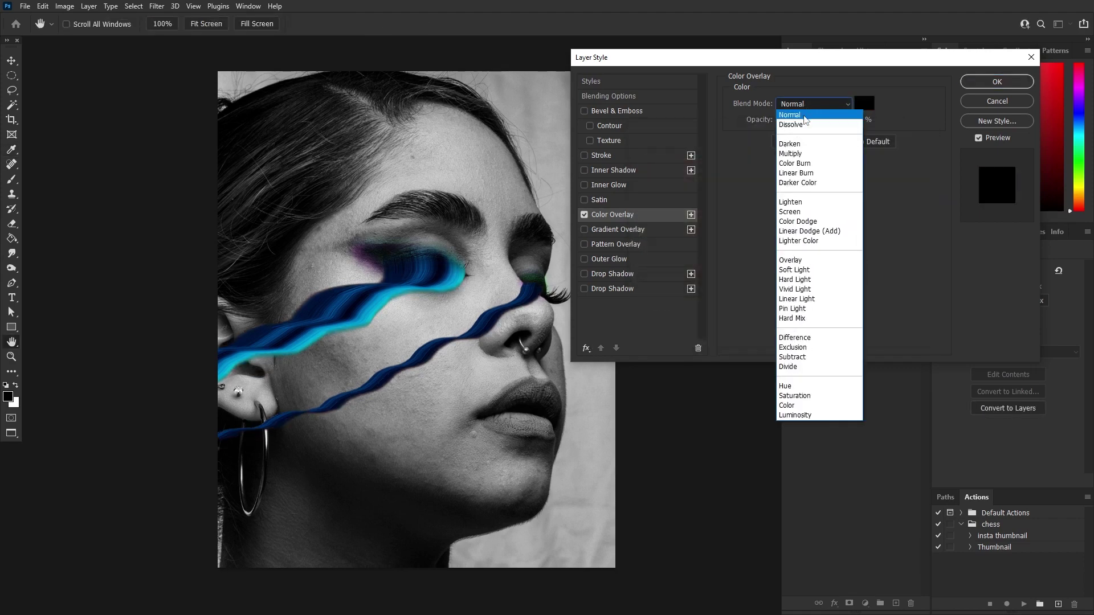
click(805, 116)
drag(831, 122, 881, 148)
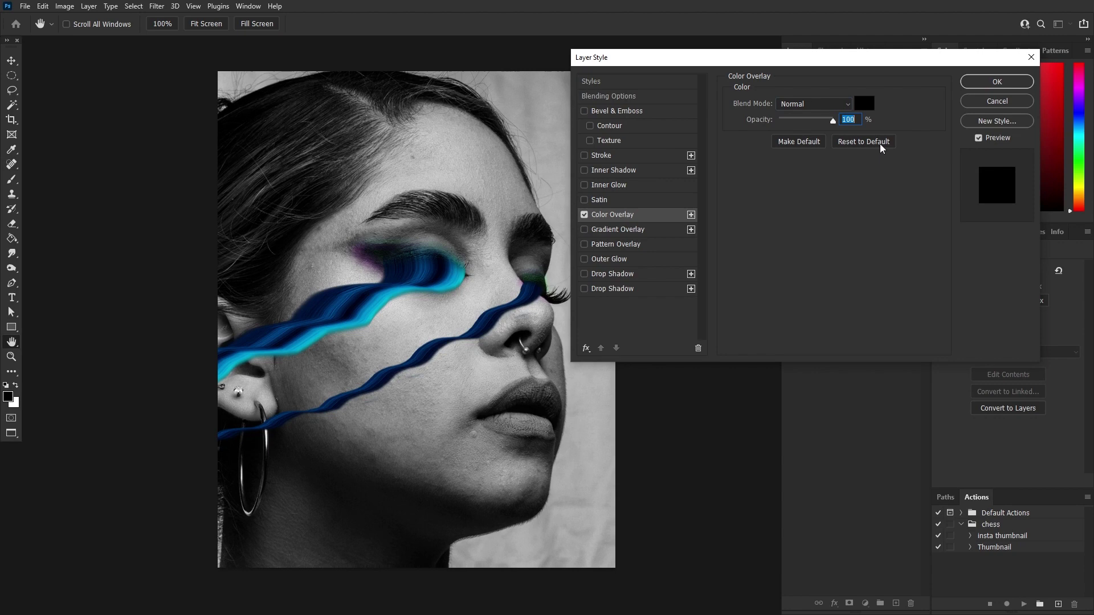
click(997, 81)
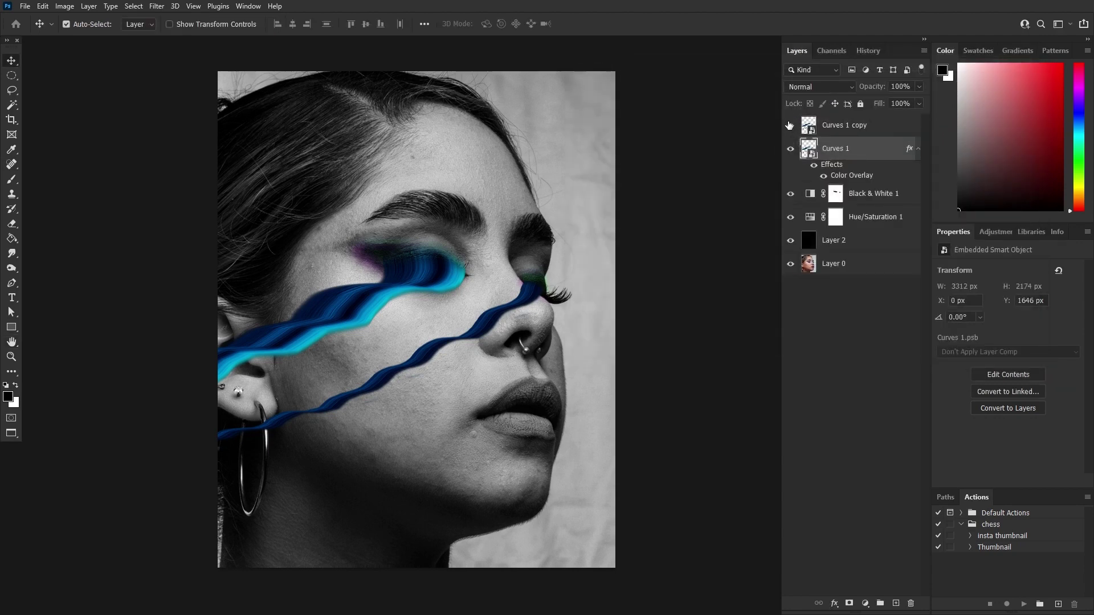
click(789, 125)
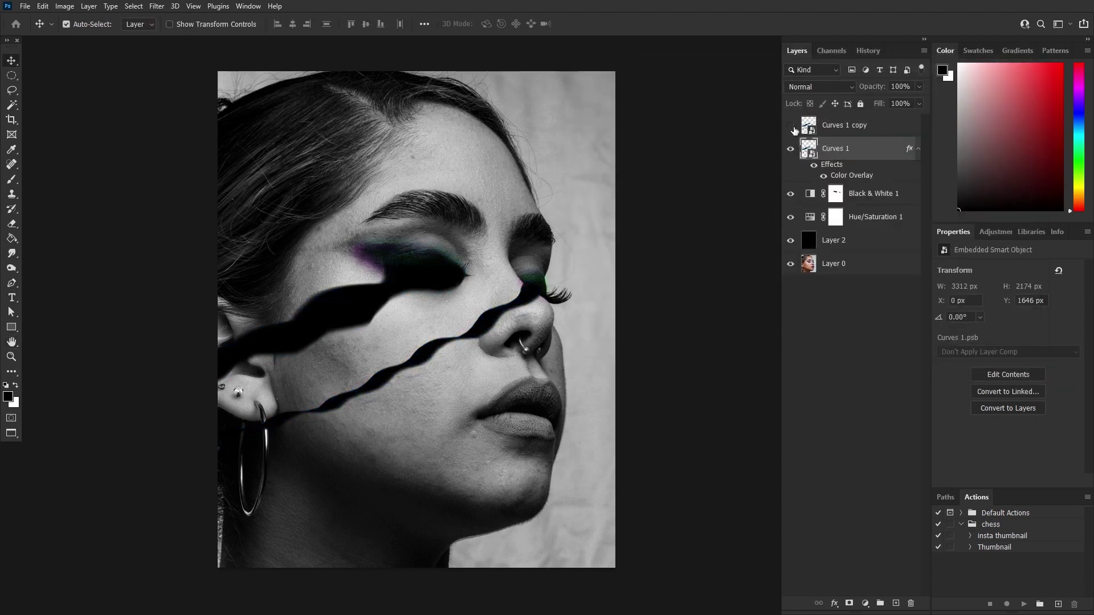
click(791, 125)
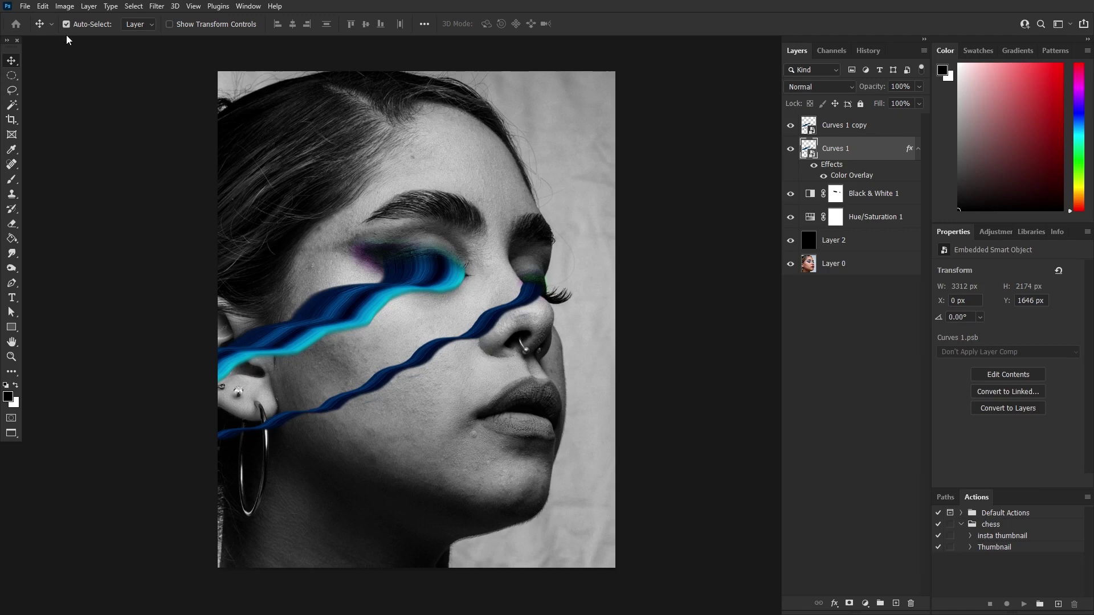
- Start a free-transform warp on Curves 1 and split its mesh with four crossing points around the two streaks
click(45, 7)
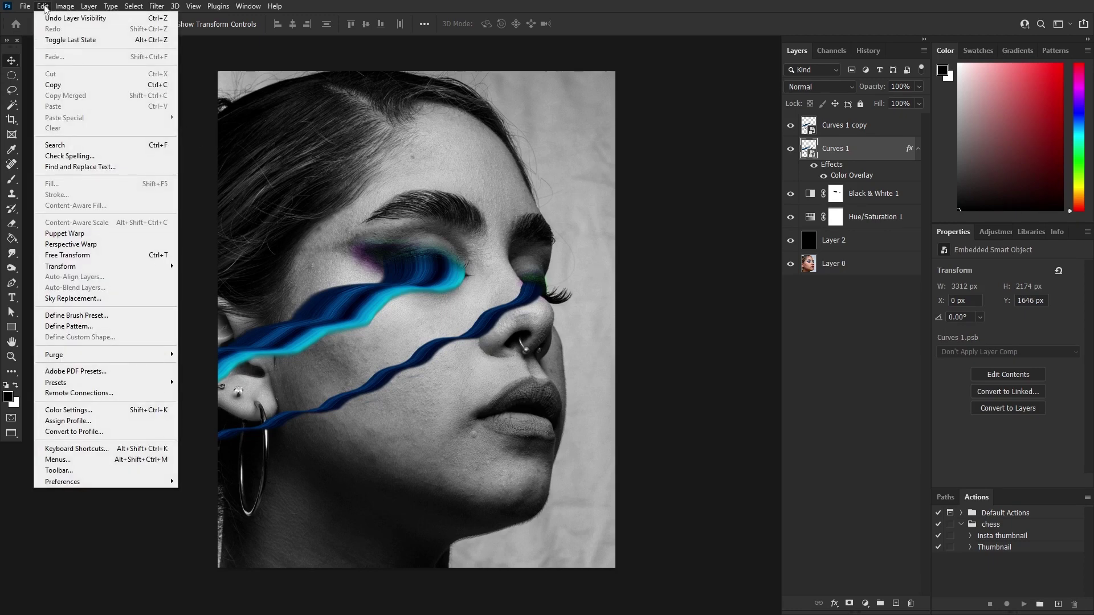
click(80, 256)
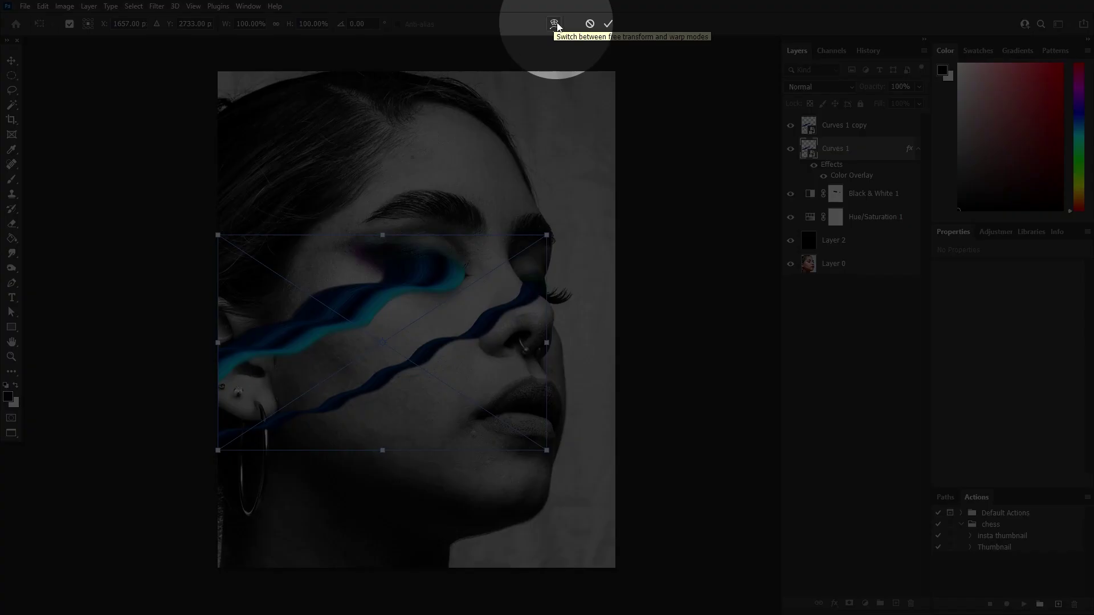
click(554, 23)
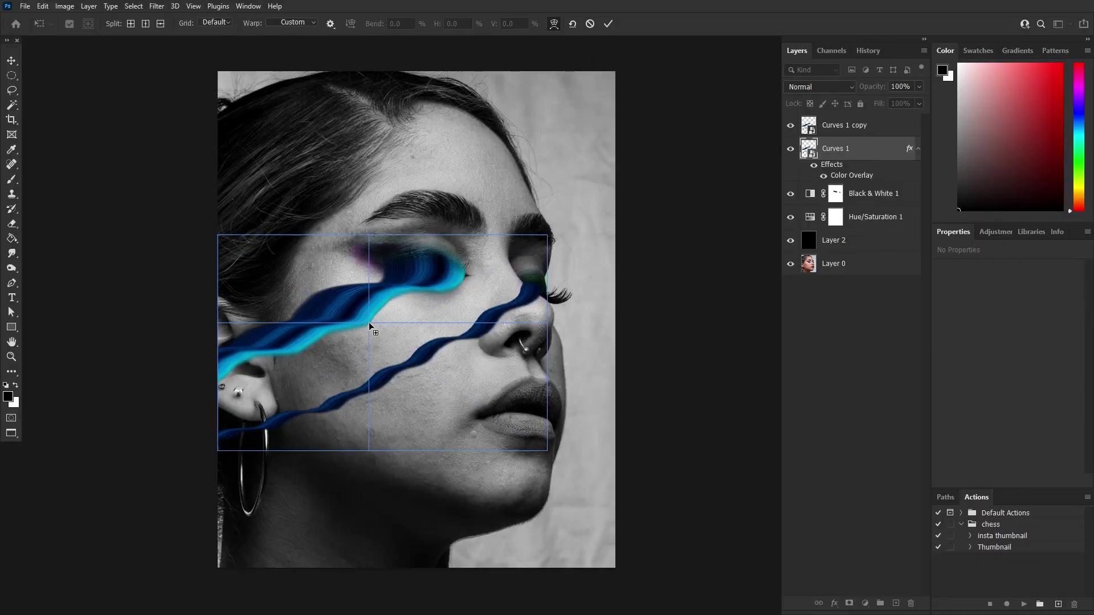
alt+click(384, 295)
alt+click(284, 343)
alt+click(462, 295)
alt+click(384, 392)
- Pull the inner warp points across the cheek slightly downward so the black shape shows beneath both streaks
drag(384, 295, 386, 309)
drag(284, 344, 286, 361)
drag(462, 344, 462, 352)
drag(384, 392, 410, 387)
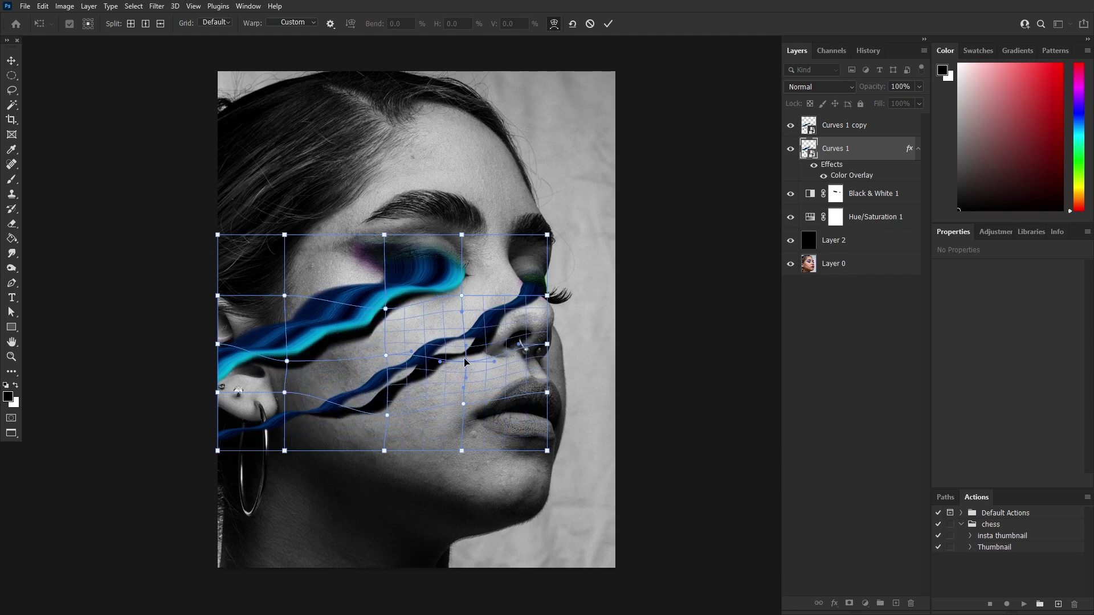
drag(464, 364, 471, 357)
- Refine the warp near the ear and under the lower streak, bulging the mesh's left edge outward and bringing the shadow closer
drag(285, 424, 288, 450)
click(233, 379)
drag(263, 374, 261, 384)
drag(216, 356, 208, 377)
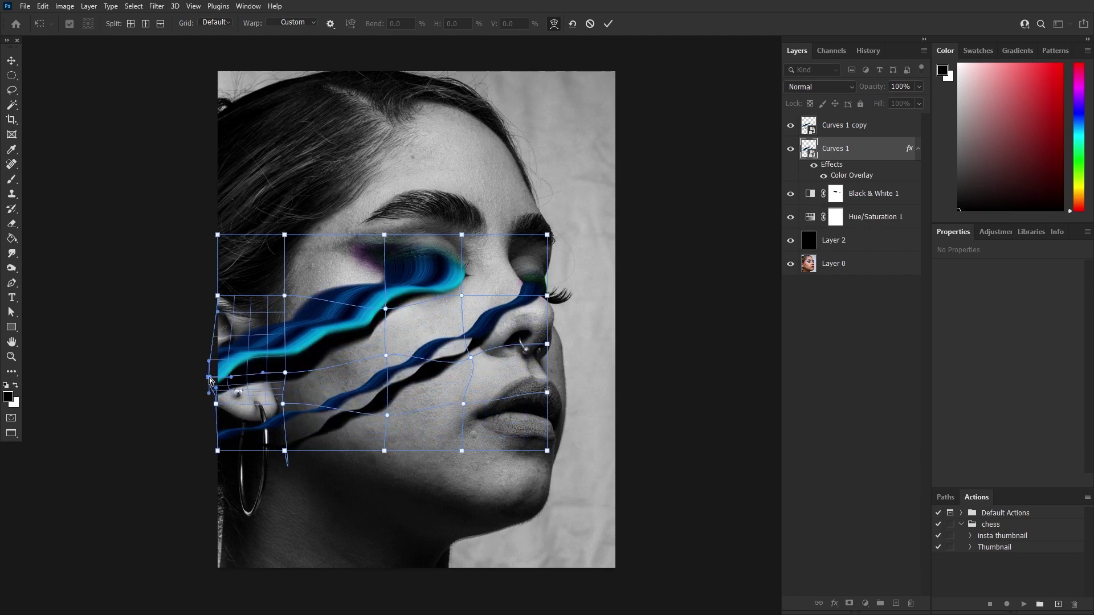
drag(410, 393, 404, 390)
drag(285, 450, 278, 450)
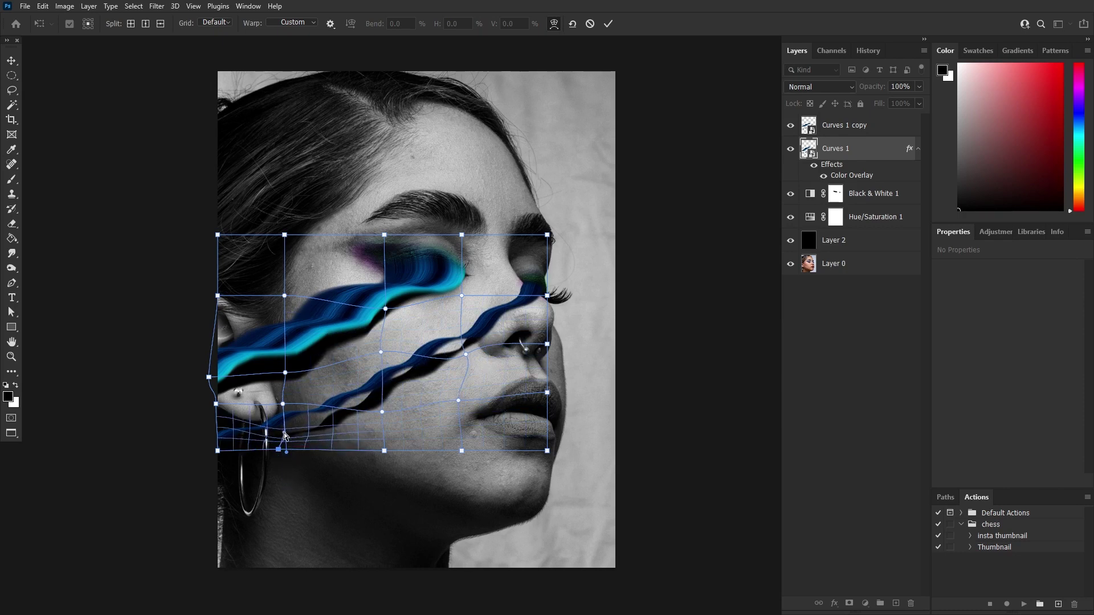
drag(283, 404, 275, 398)
- Set the Curves 1 shadow to 25% opacity and apply the warp, checking the effect with the layer briefly hidden
drag(870, 91, 823, 101)
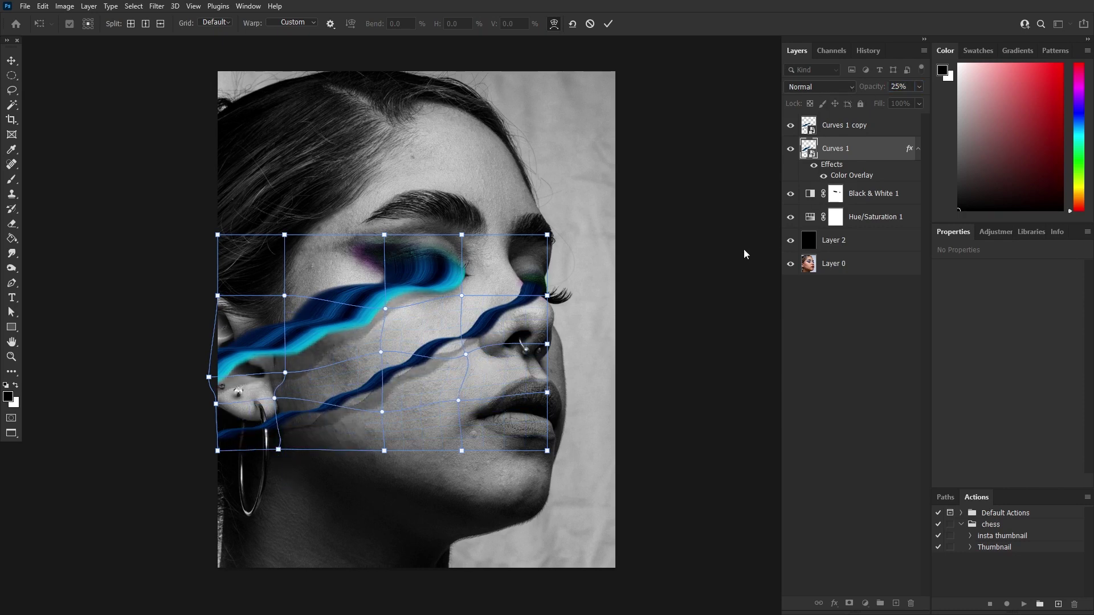
click(608, 24)
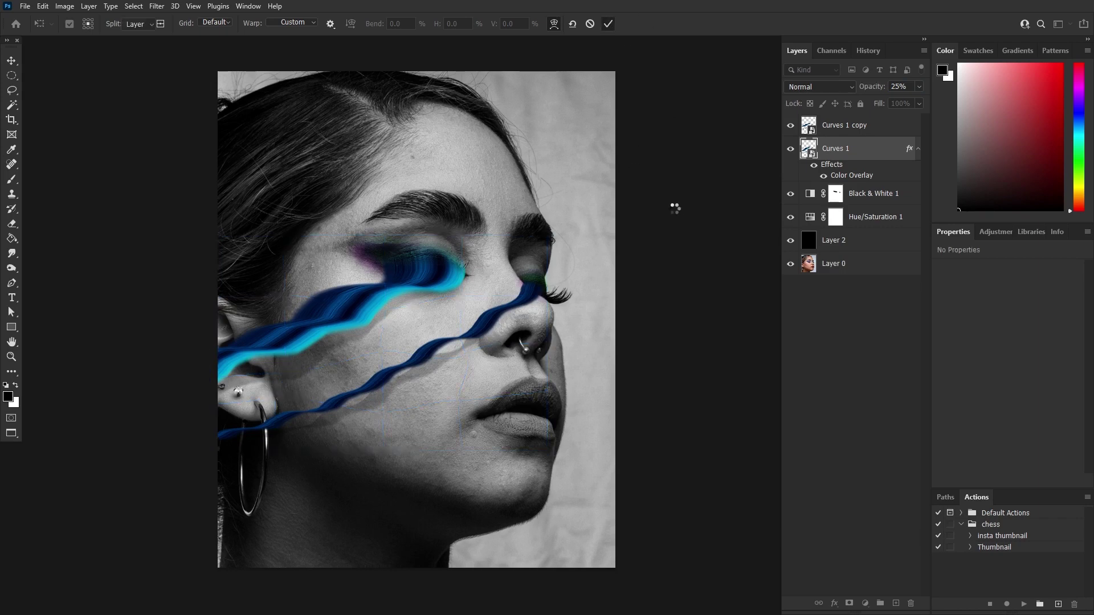
click(791, 151)
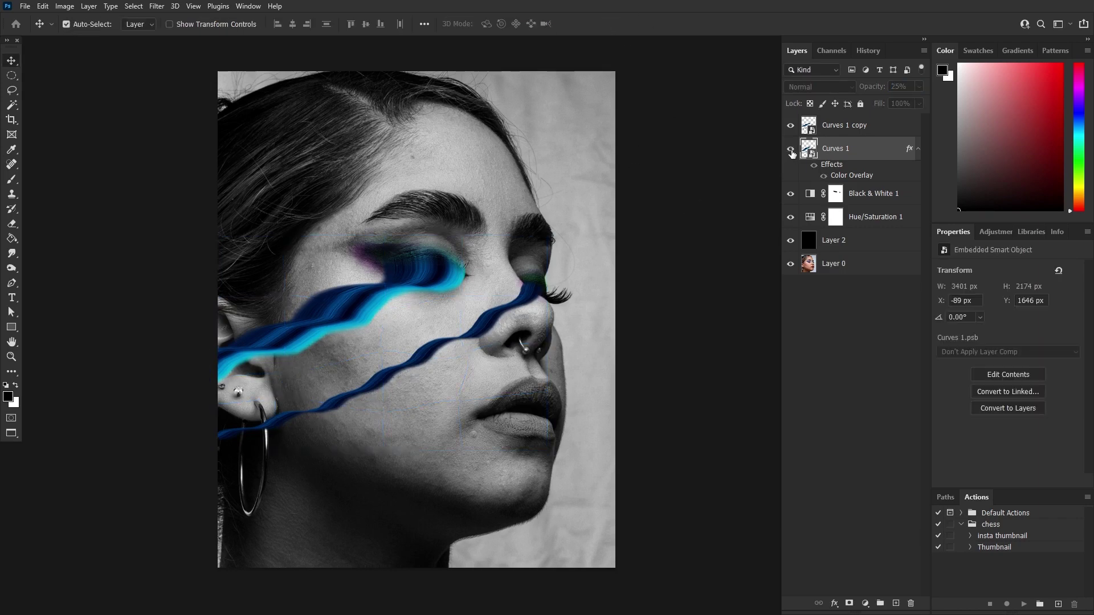
click(791, 152)
- Draw an unfilled rectangle frame just inside the photo's edges with a 15 px white stroke, and place the save bookmark icon in its lower-right corner
click(12, 327)
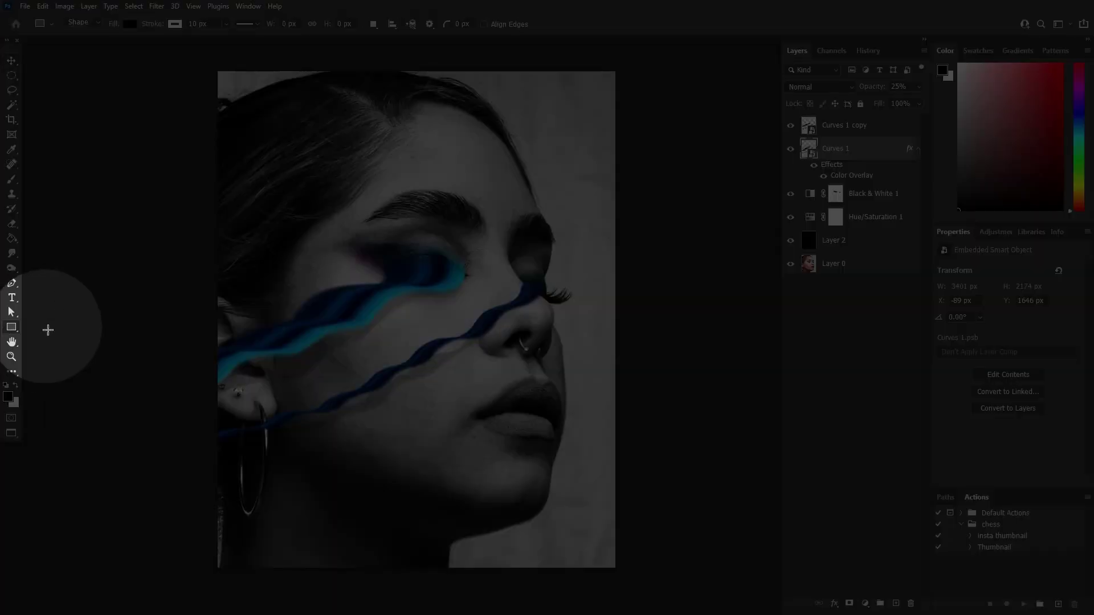
drag(225, 79, 606, 561)
drag(989, 393, 962, 397)
text(15)
key(Return)
key(v)
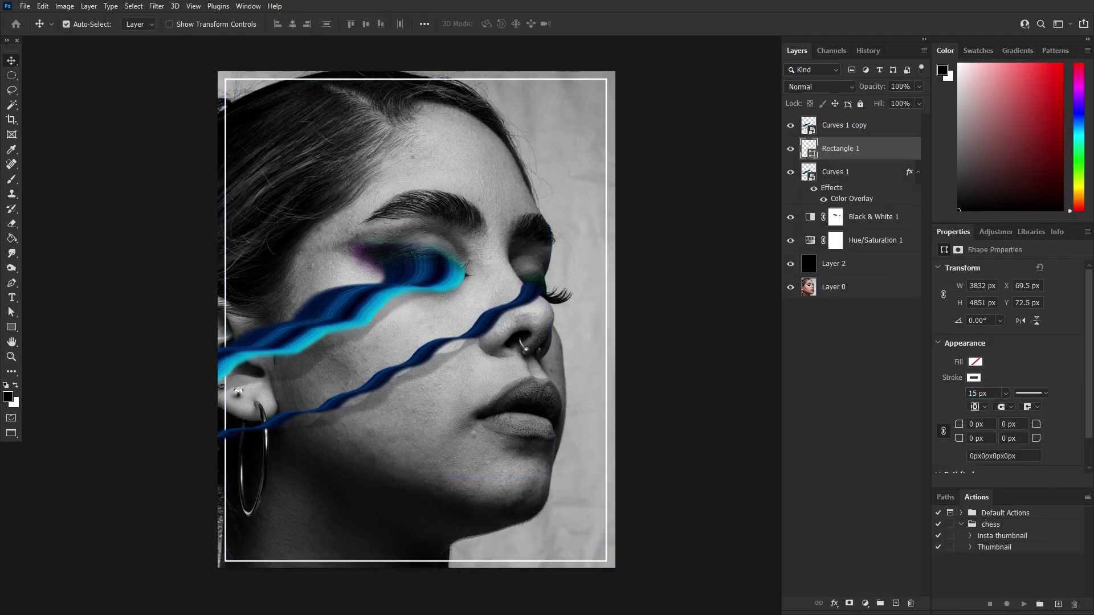
key(Return)
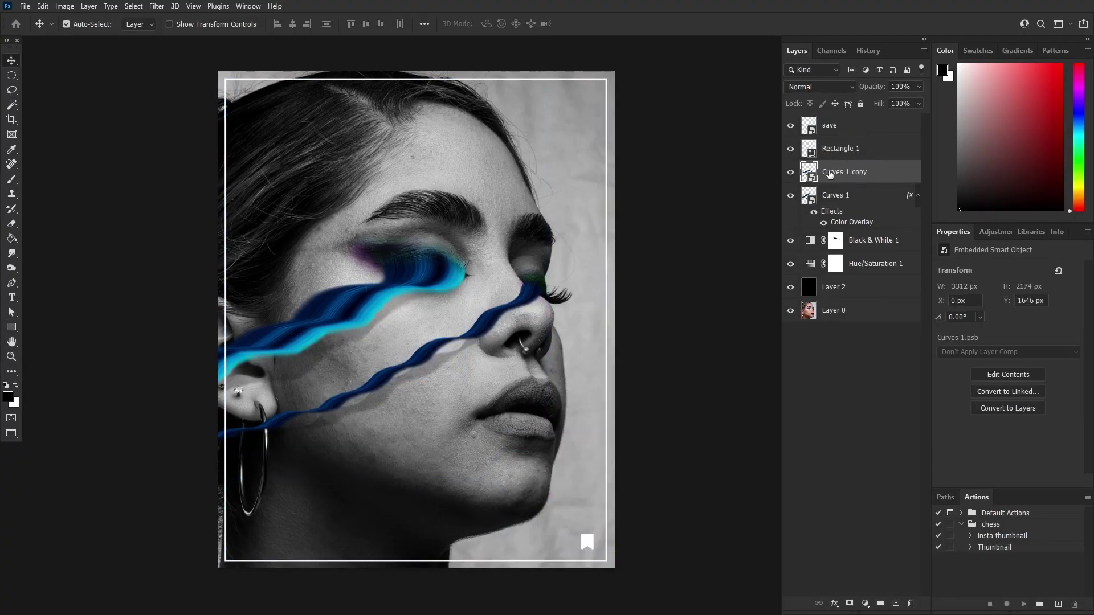